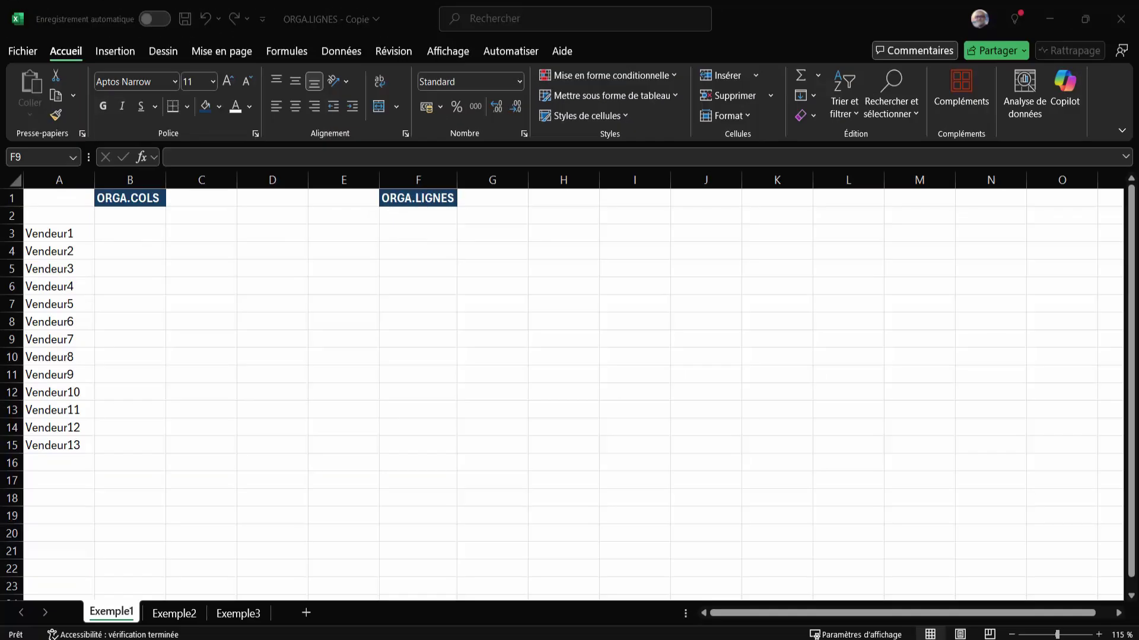
Point out the vendor names in A3:A15 and return to cell B3.
click(72, 262)
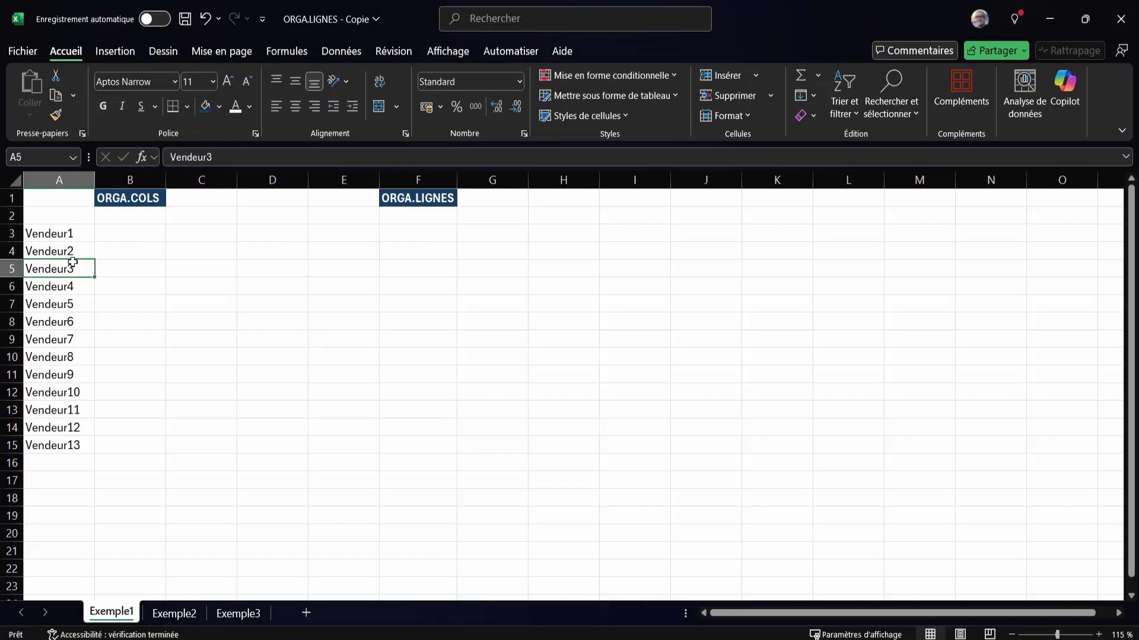
drag(62, 236, 59, 445)
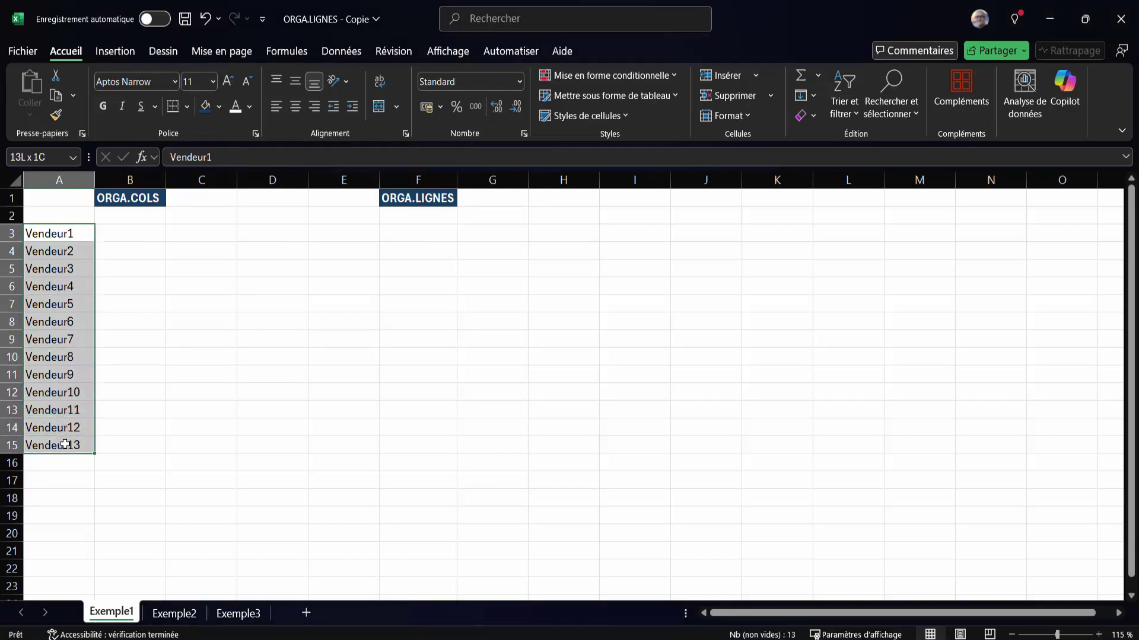
click(211, 340)
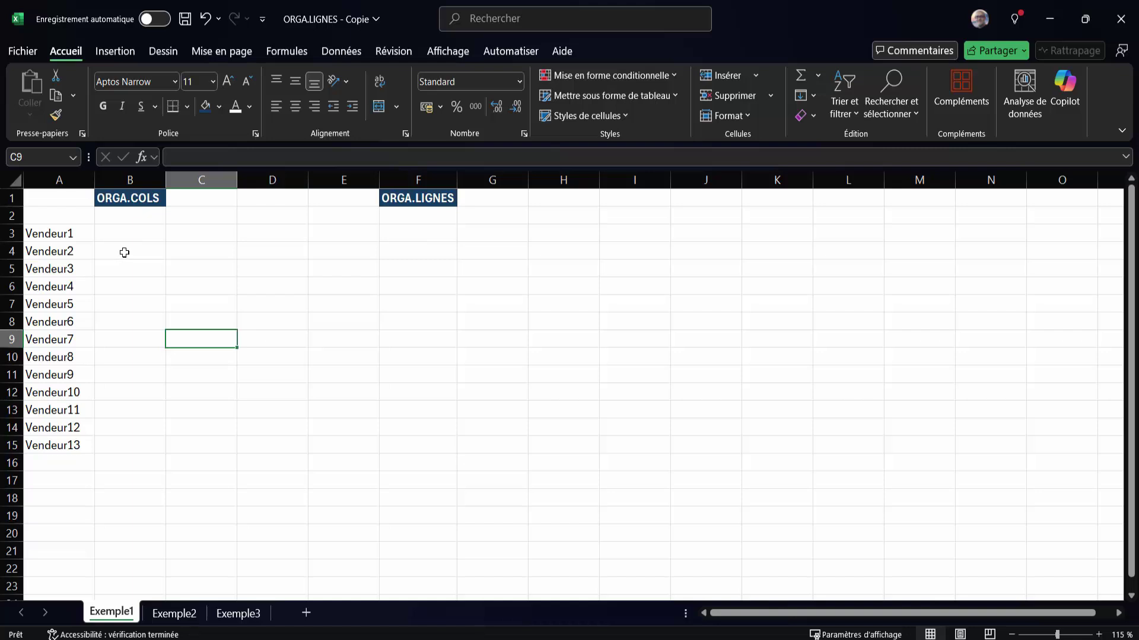
click(66, 235)
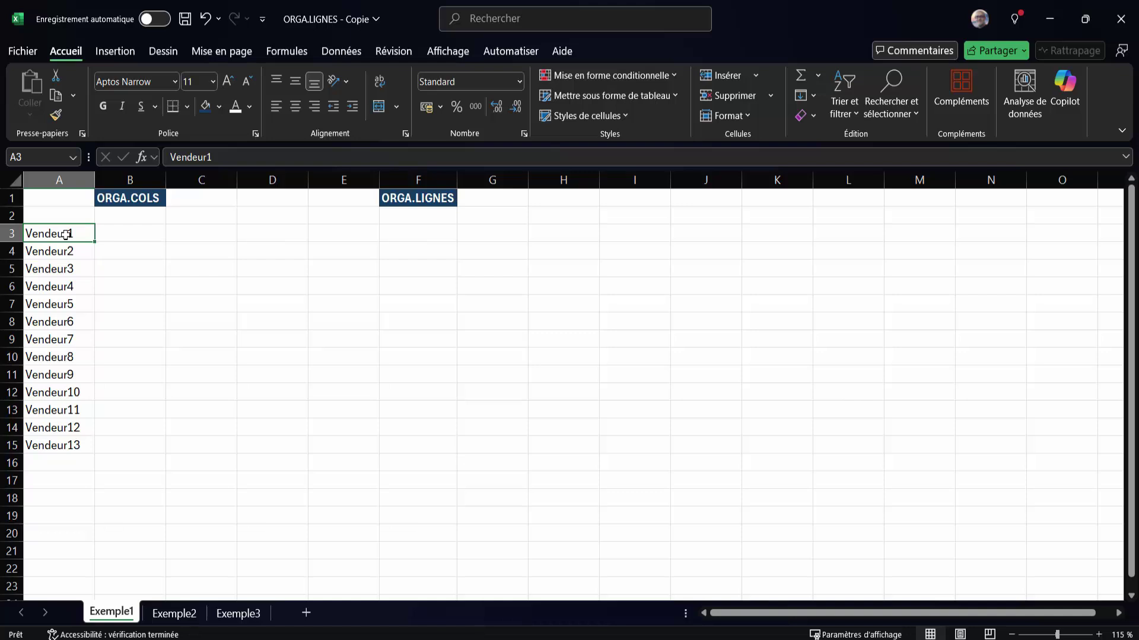
click(137, 235)
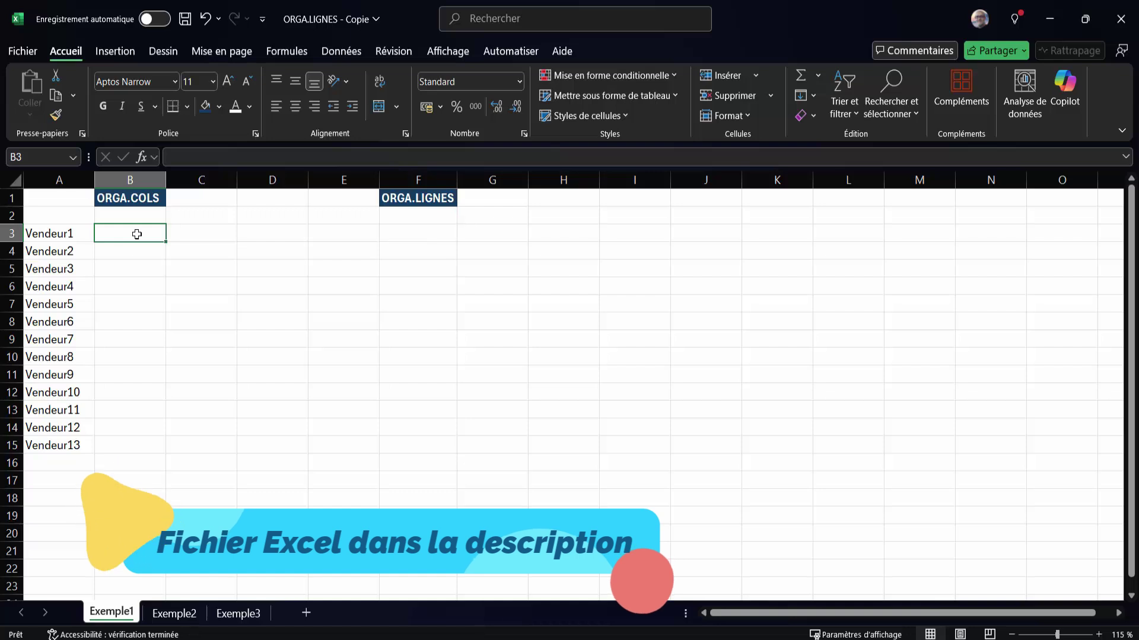
click(66, 234)
drag(65, 233, 72, 444)
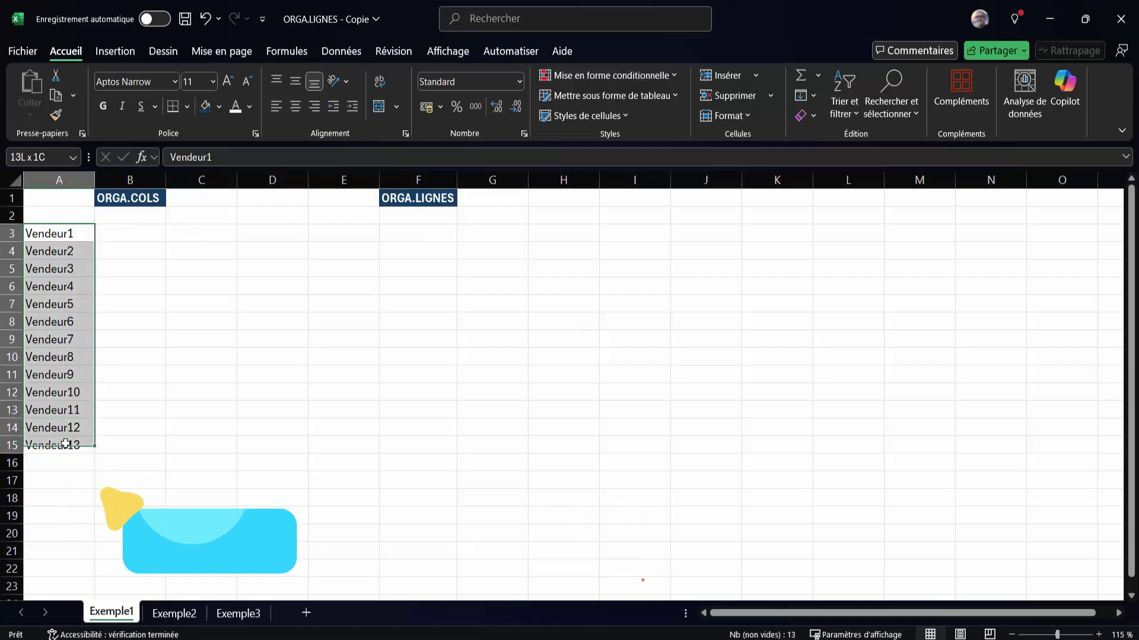
click(147, 232)
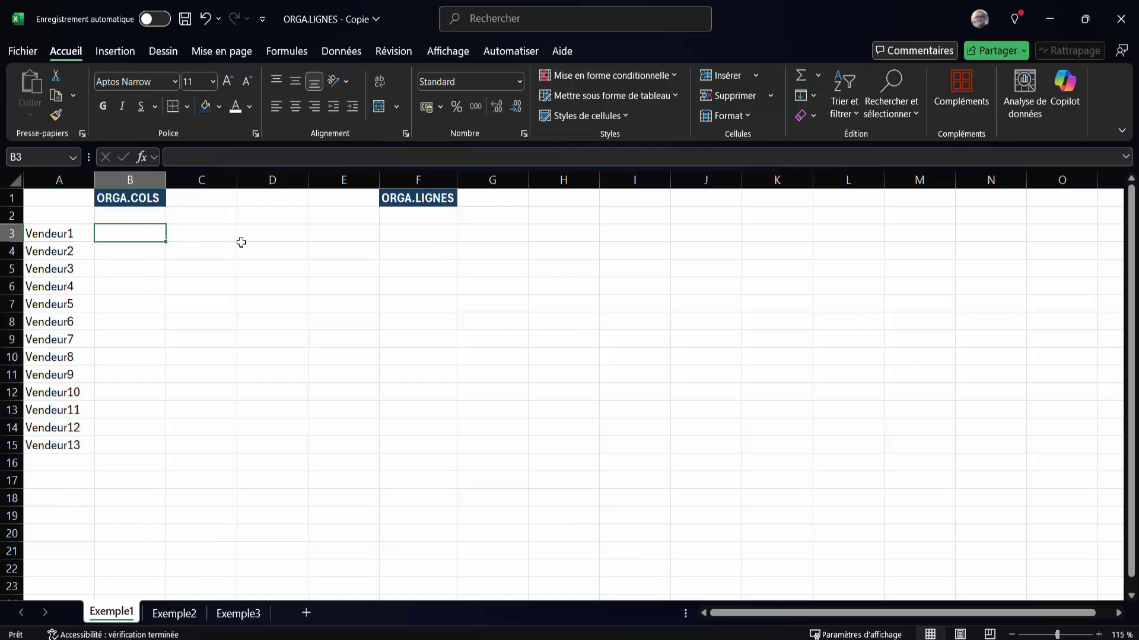
Enter =ORGA.COLS(A3:A15;5) in B3 to wrap the vendors into five-row columns.
text(=O)
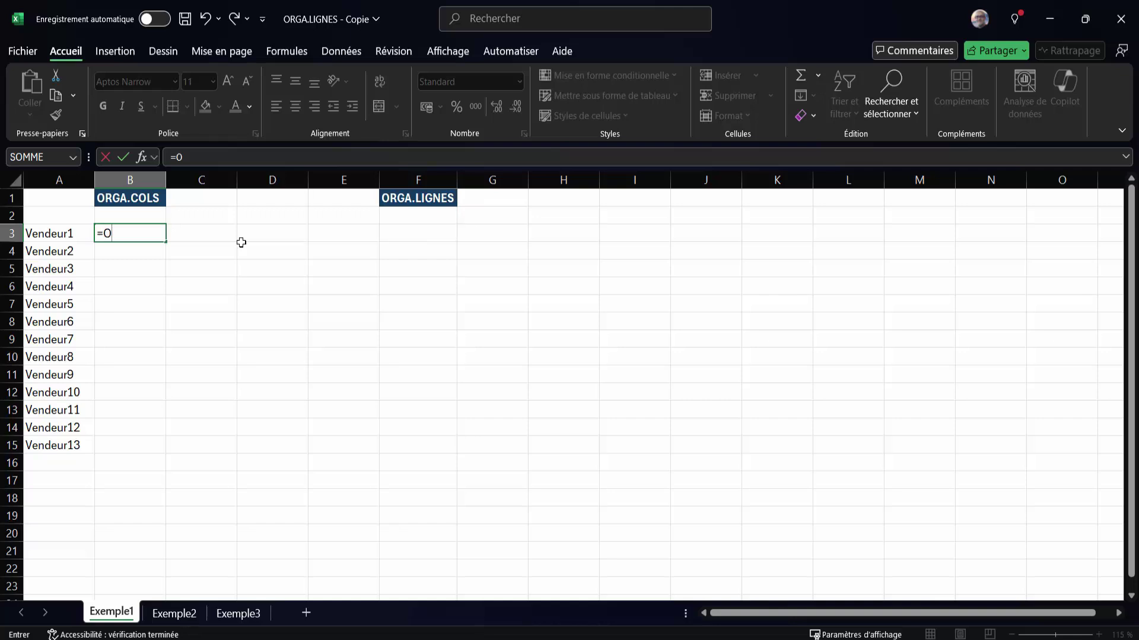
text(RG)
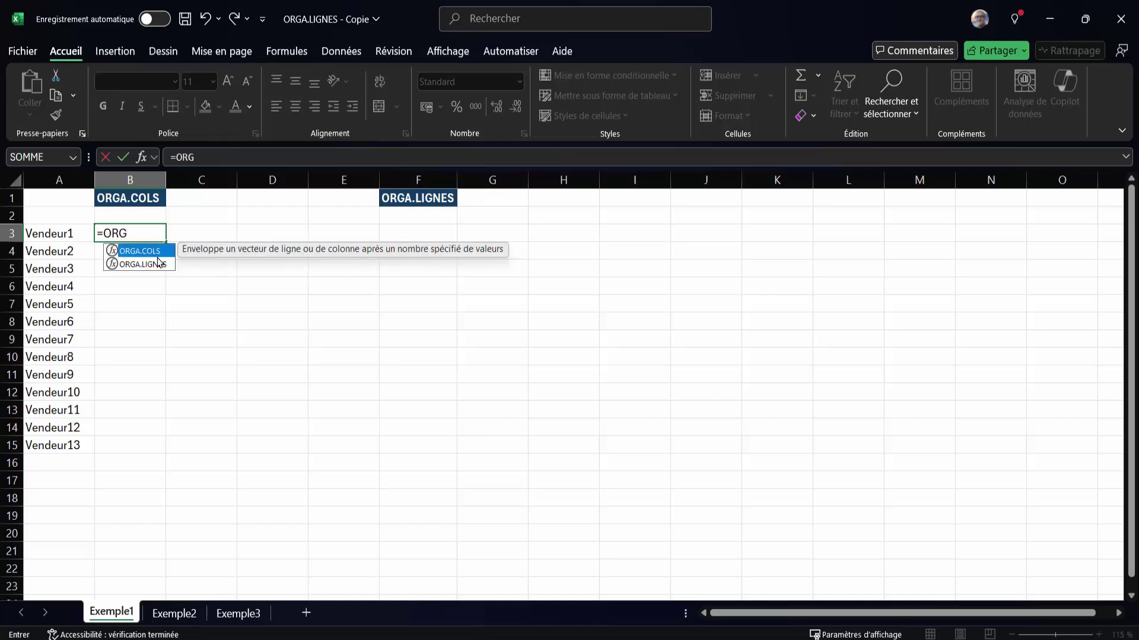
double_click(153, 252)
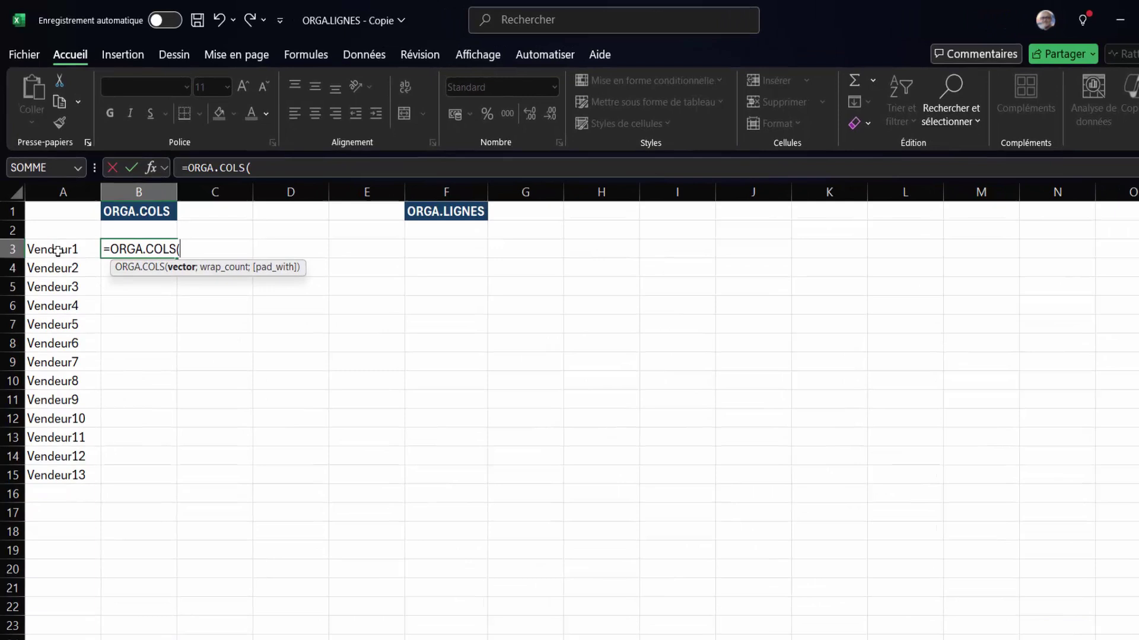
click(55, 236)
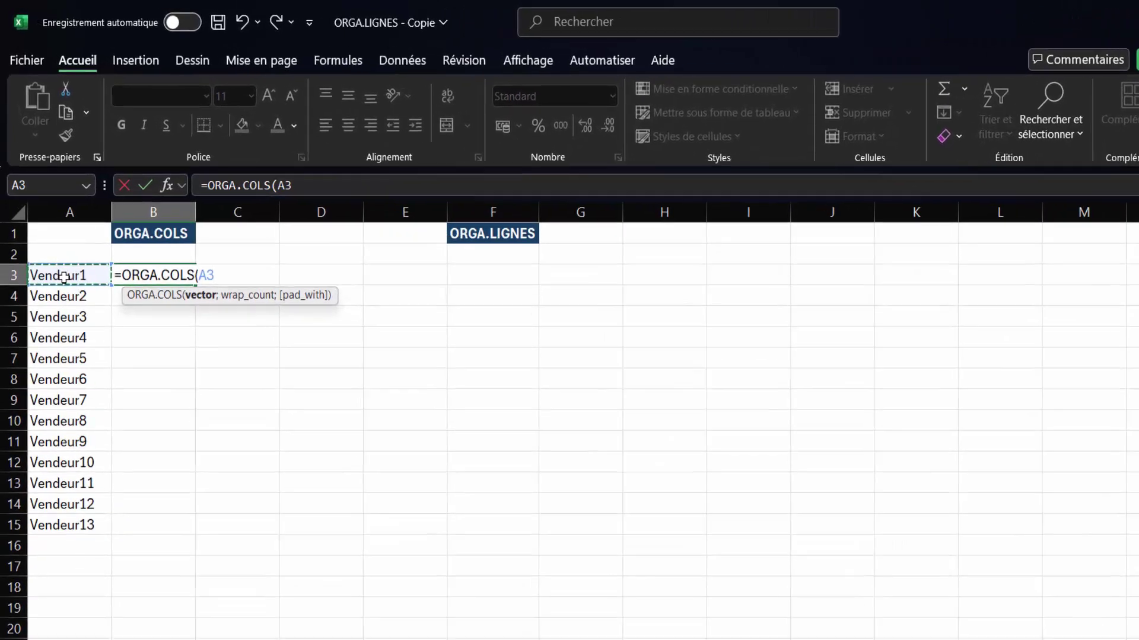
drag(66, 288, 63, 544)
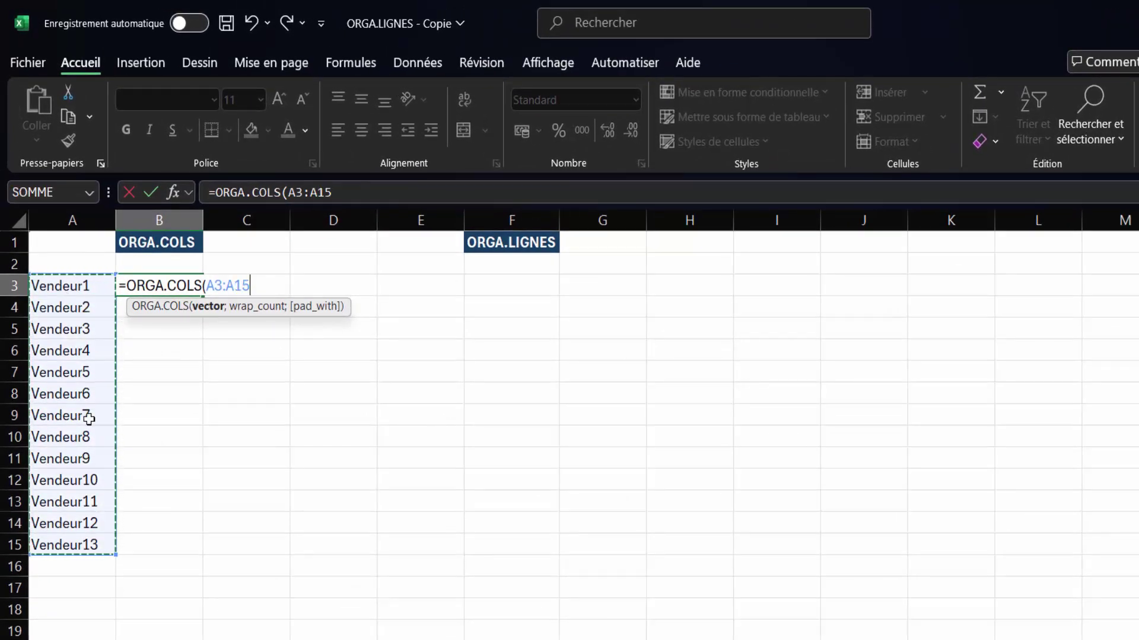
text(;)
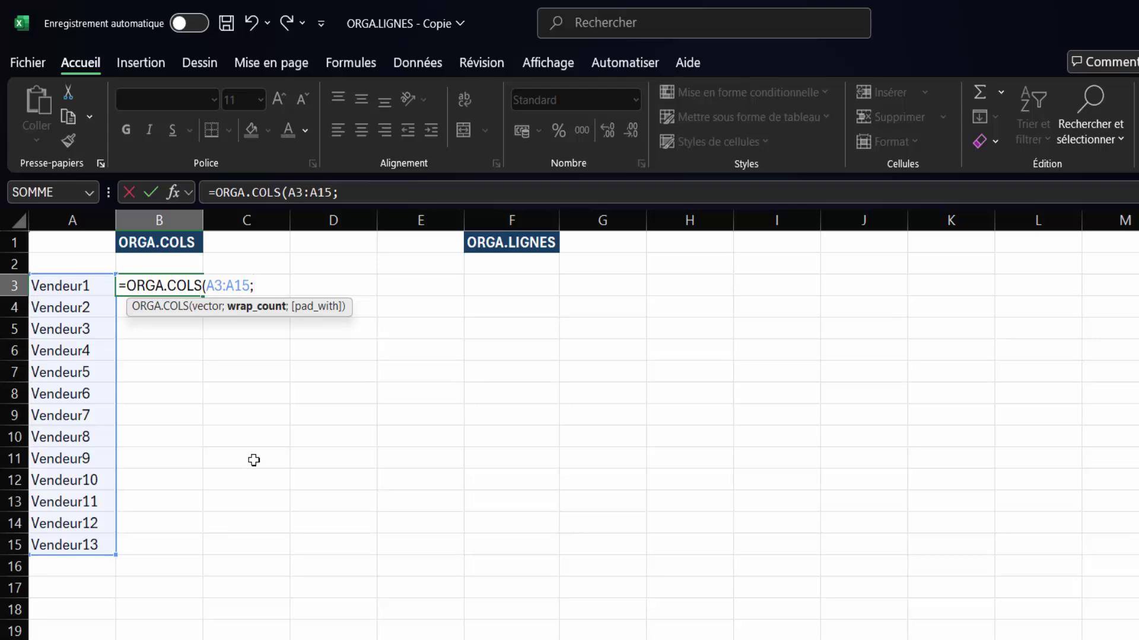
text(5)
text())
key(Return)
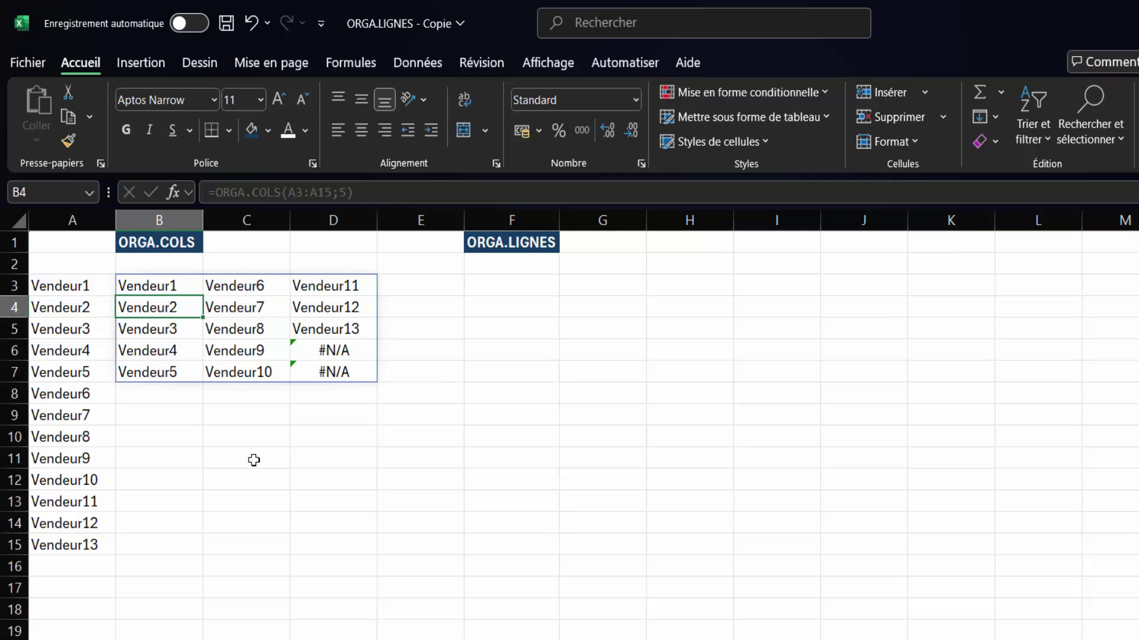
click(154, 289)
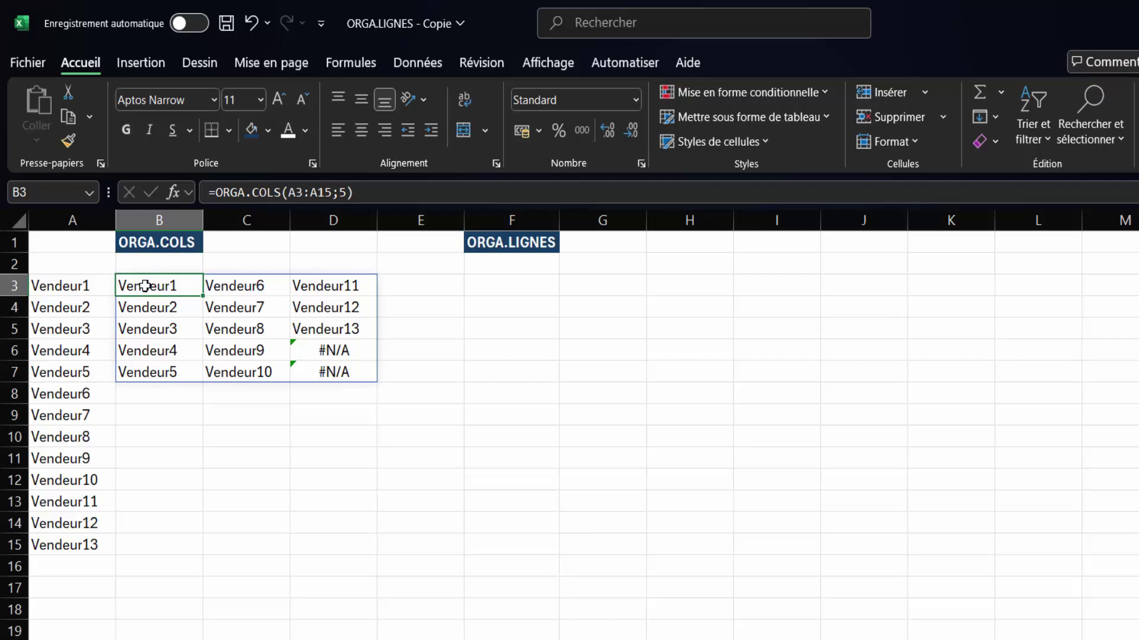
drag(146, 286, 145, 372)
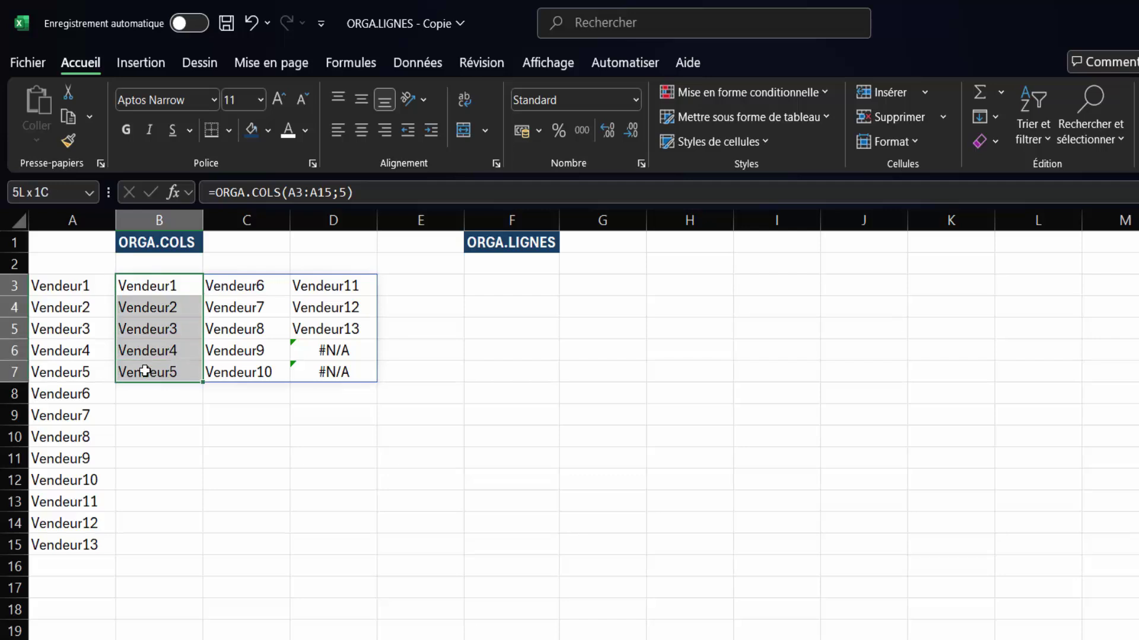
click(145, 291)
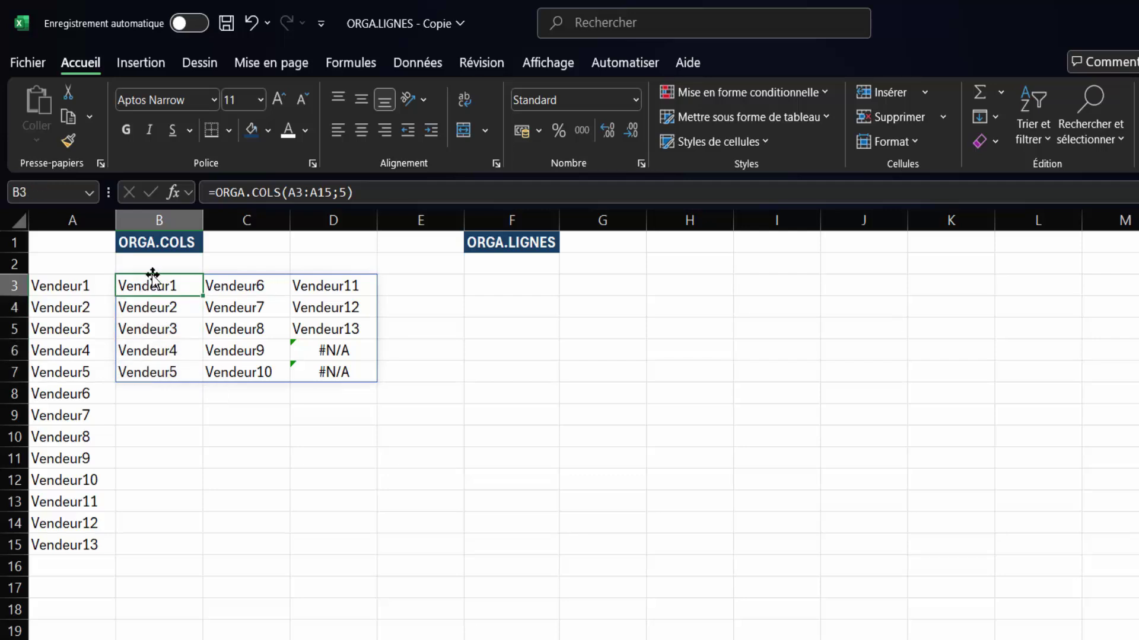
drag(36, 286, 54, 350)
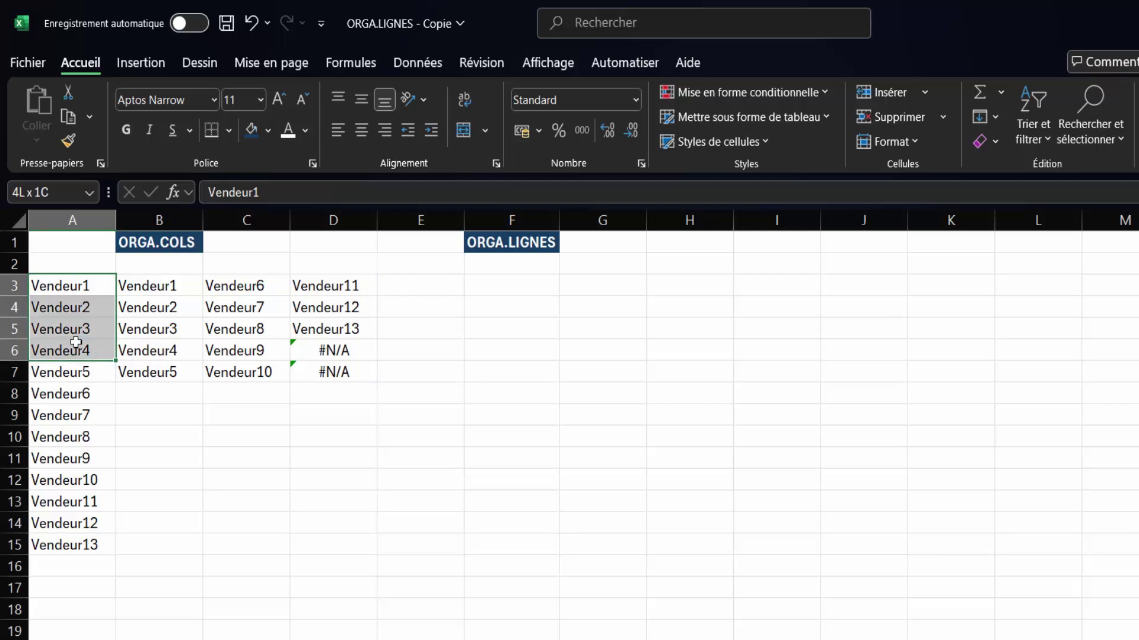
drag(232, 286, 237, 372)
drag(326, 288, 321, 373)
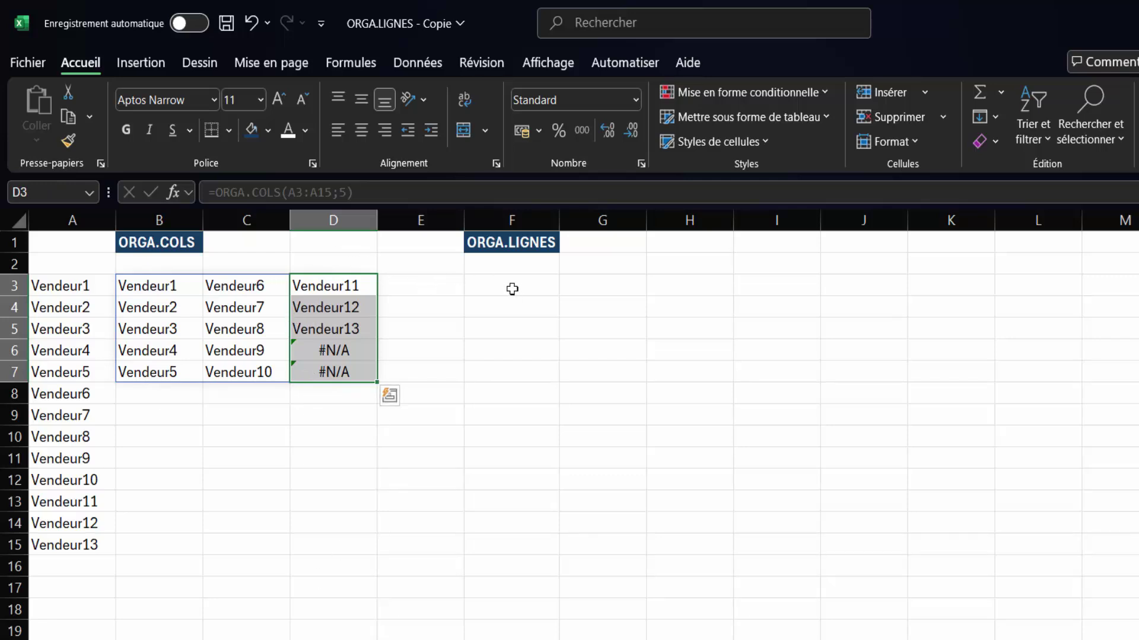
click(329, 348)
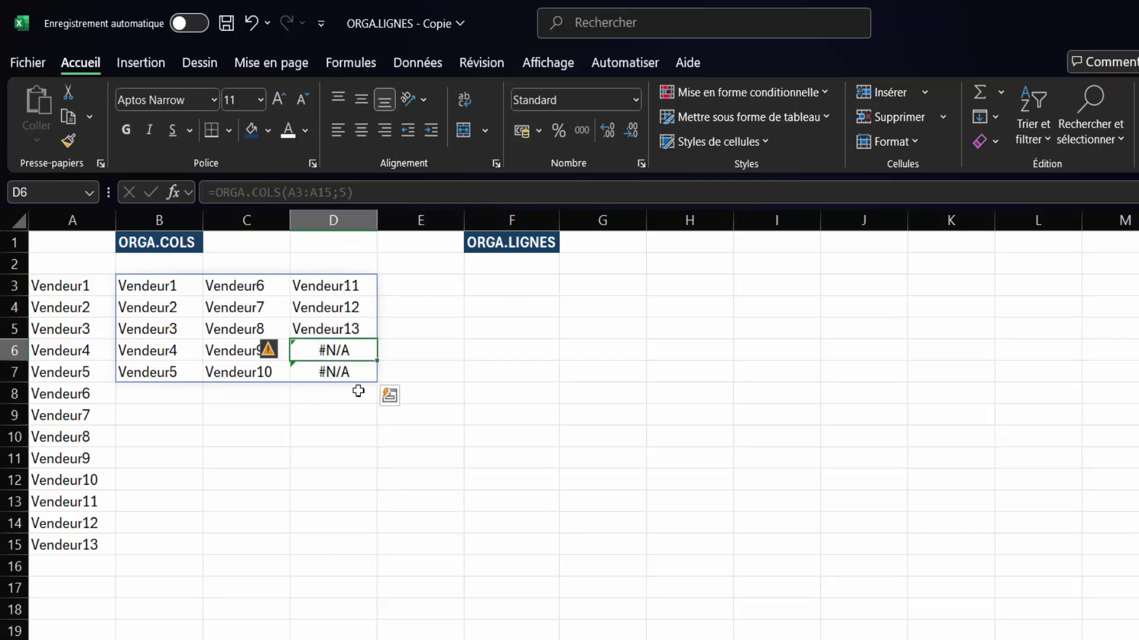
click(159, 287)
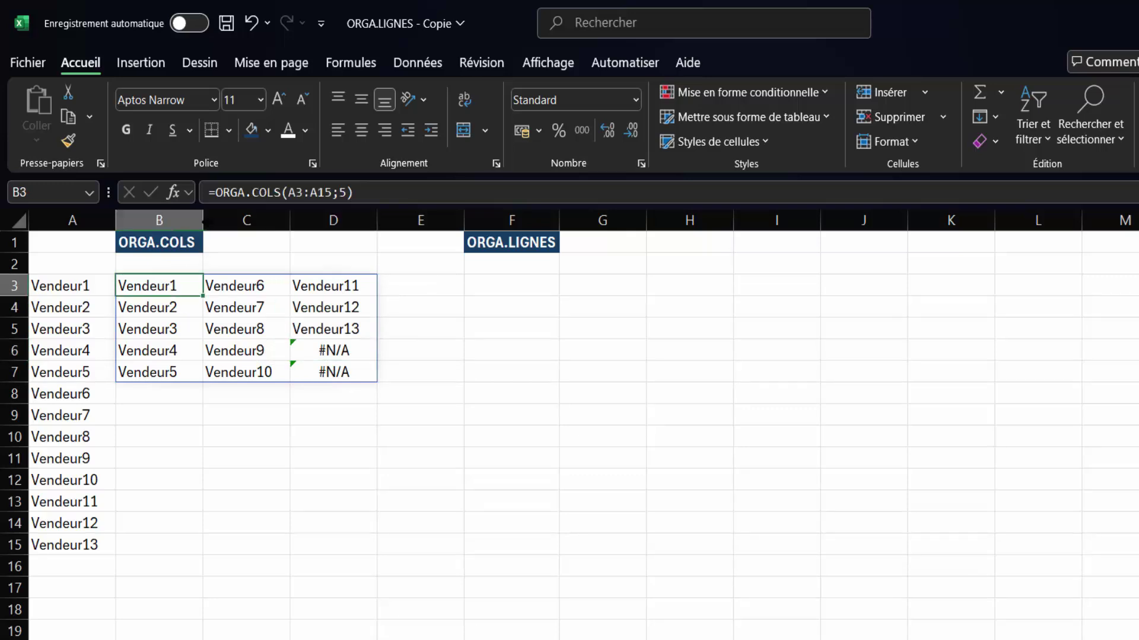
Add "" as the pad argument so B3's grid shows blanks instead of #N/A.
click(348, 194)
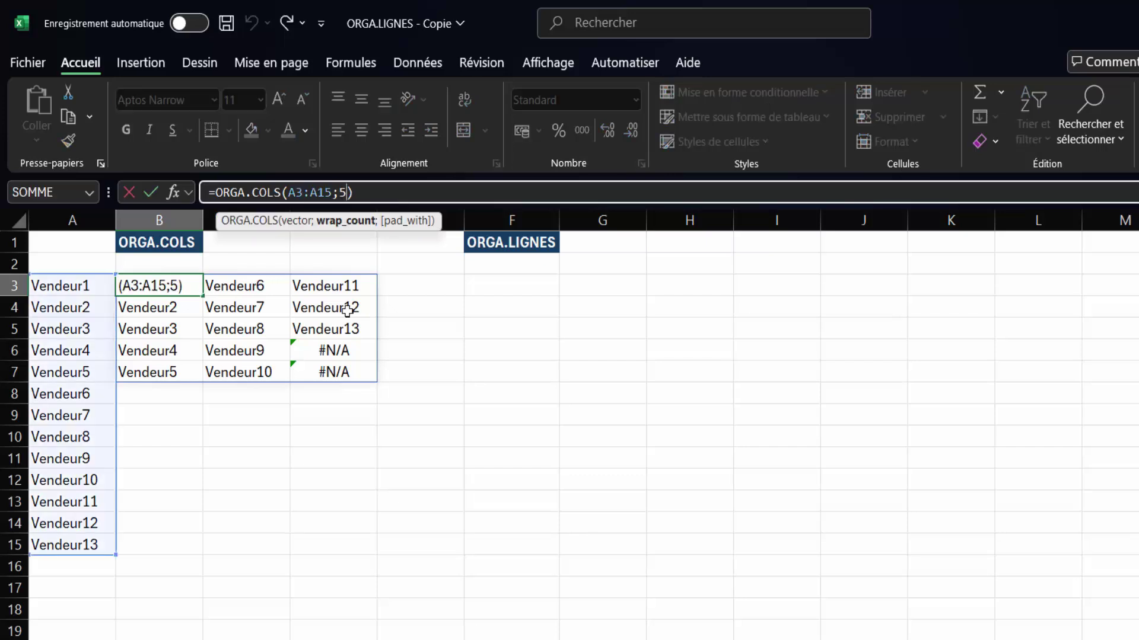
text(;)
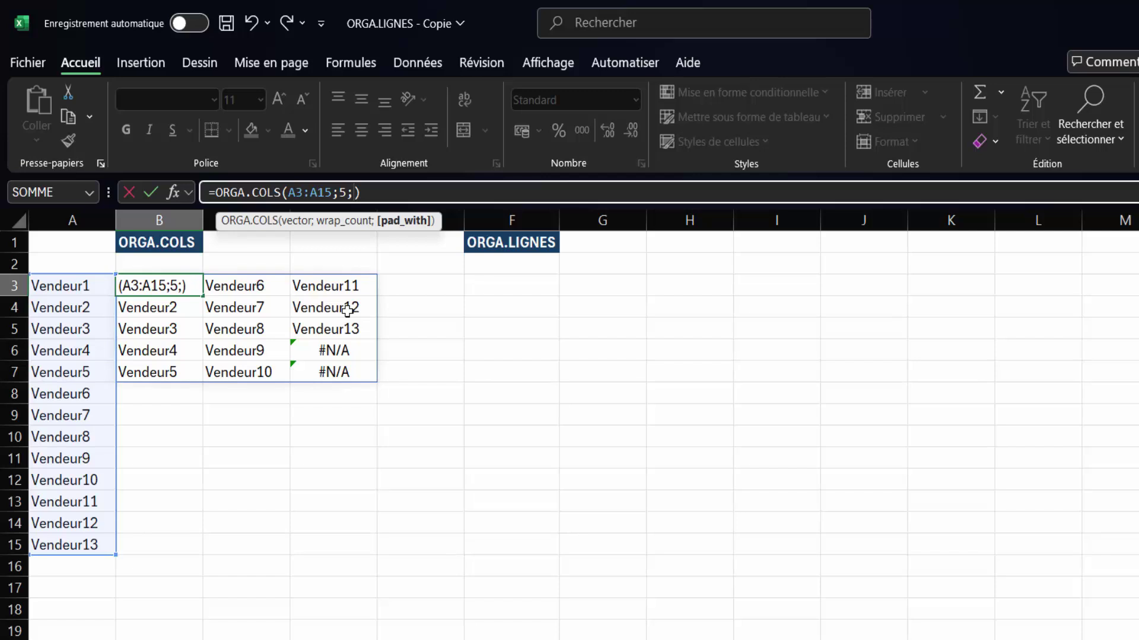
text("")
key(Return)
click(494, 283)
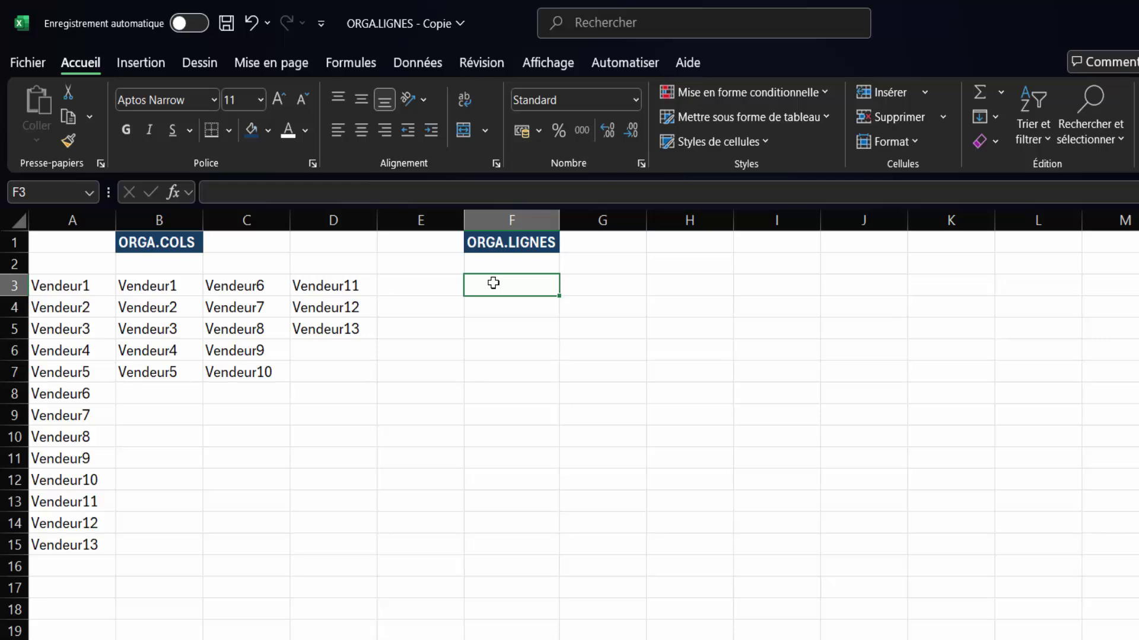
Enter =ORGA.LIGNES(A3:A15;5;"") in F3 and compare it with the B3 formula.
text(=orga)
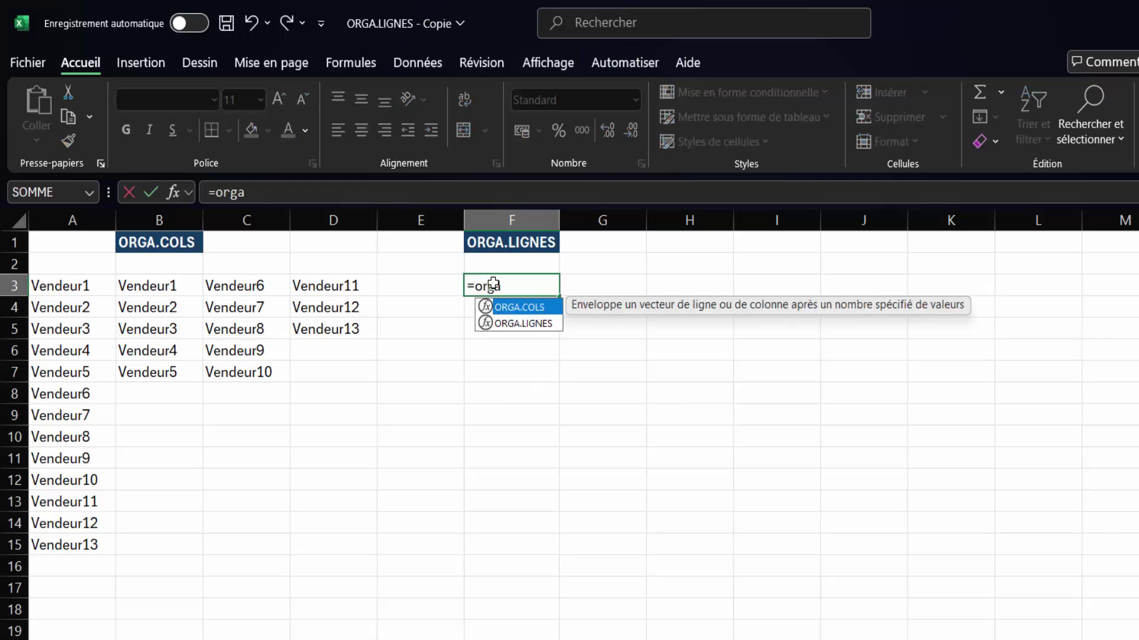
double_click(531, 323)
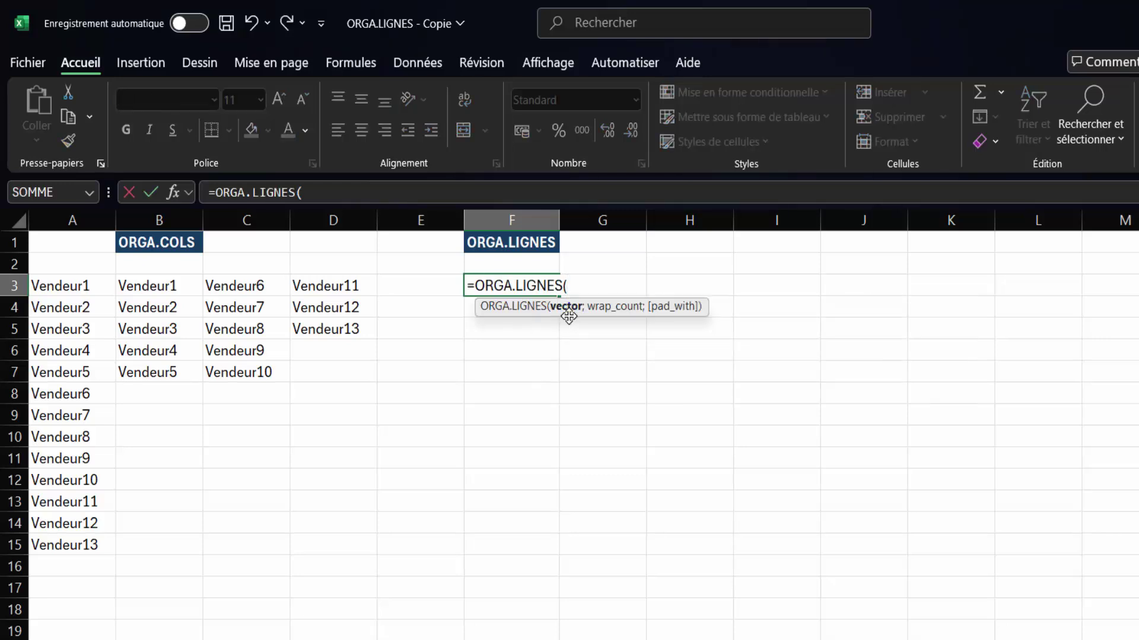
drag(56, 283, 64, 544)
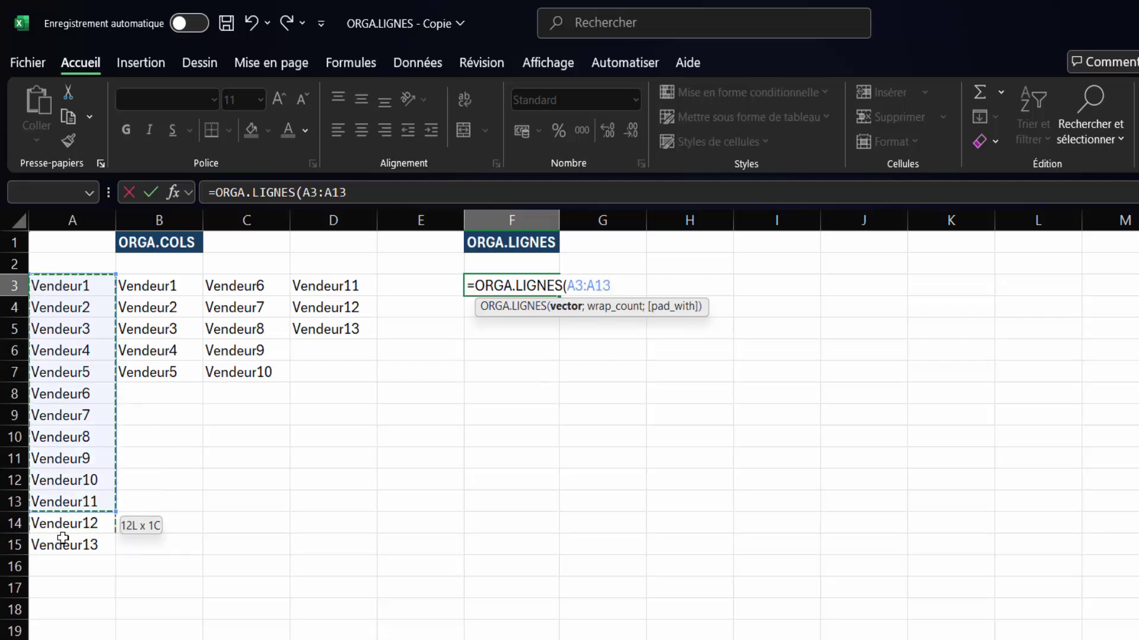
text(;5)
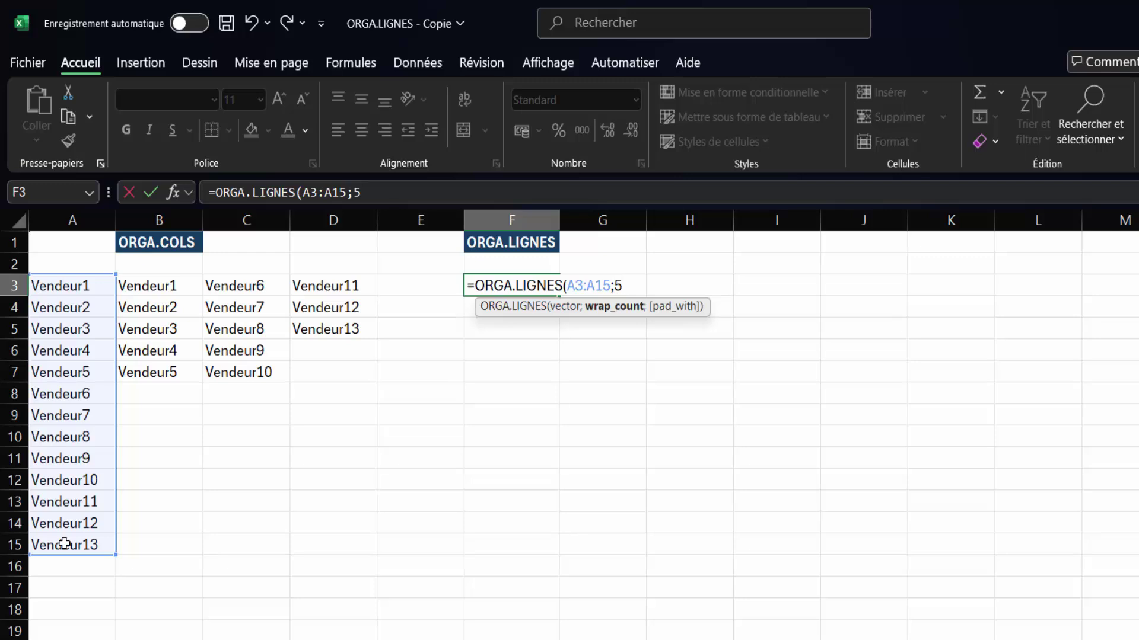
text(;)
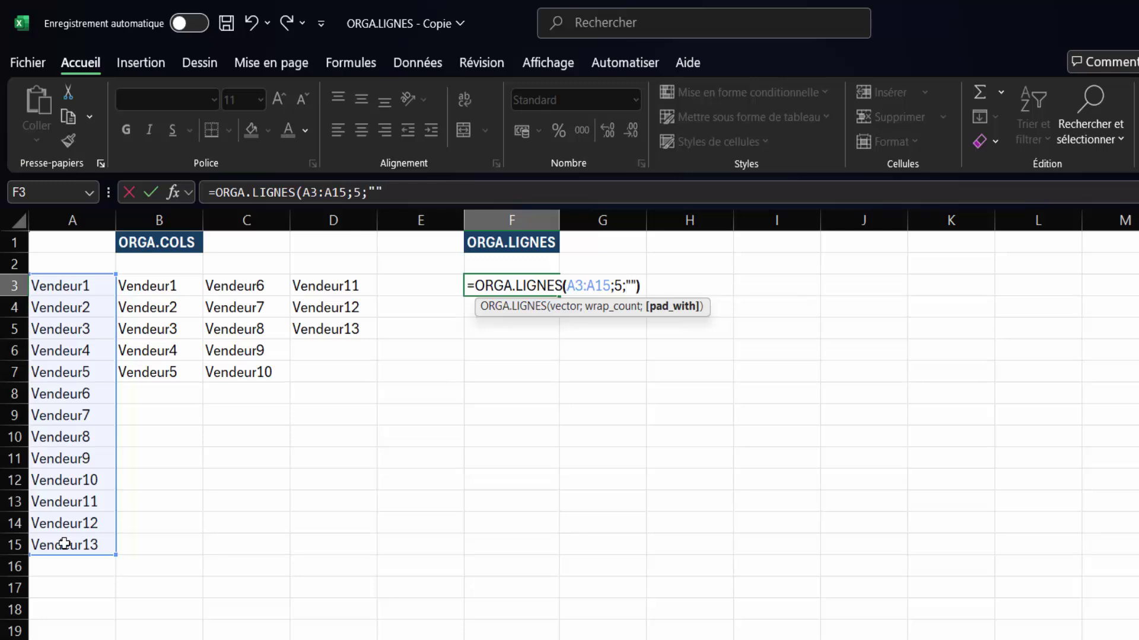
key(Return)
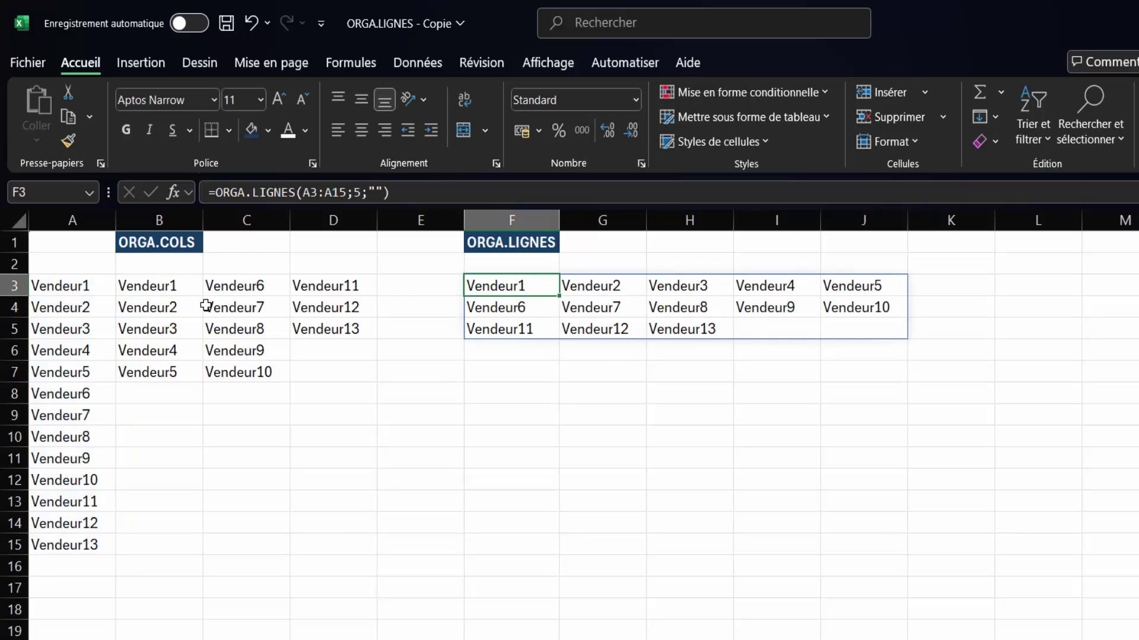
click(167, 289)
click(504, 284)
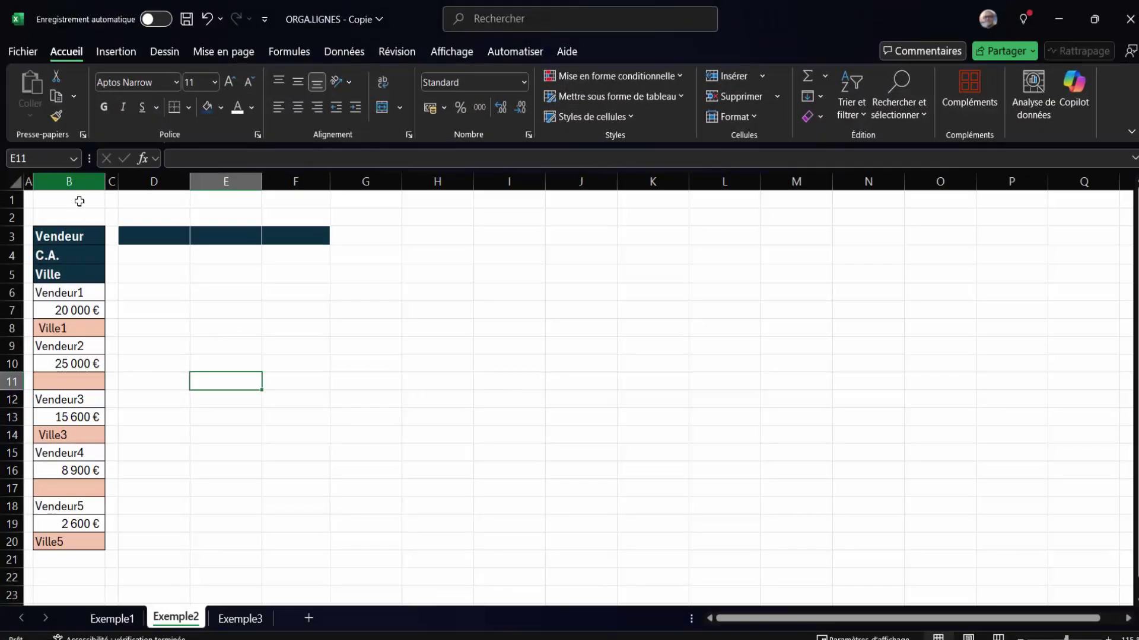
click(71, 238)
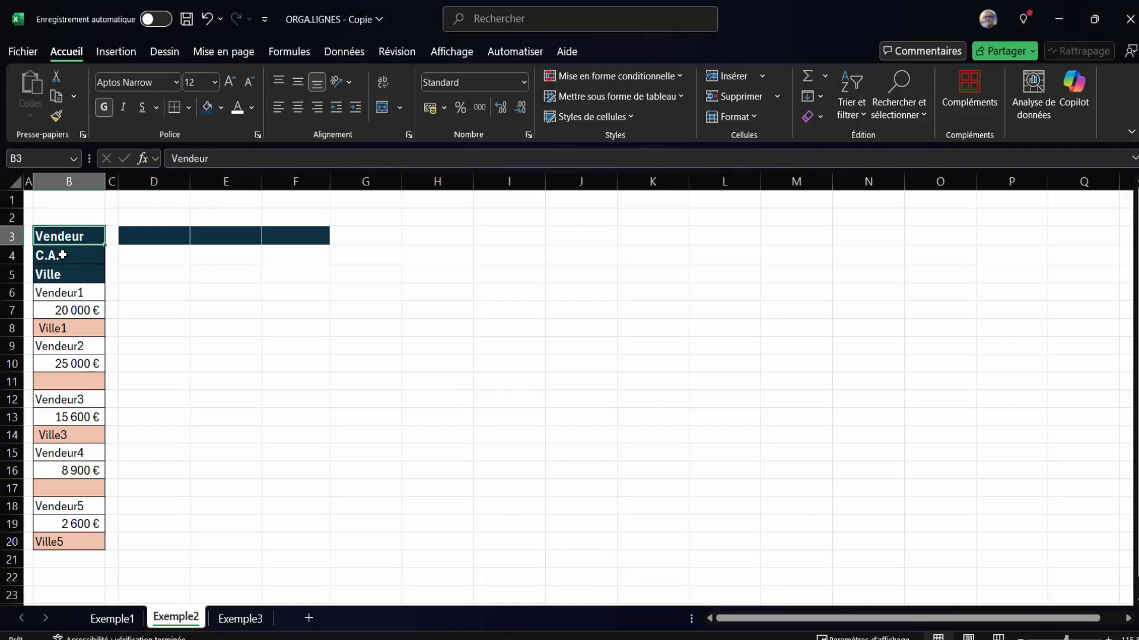
click(62, 276)
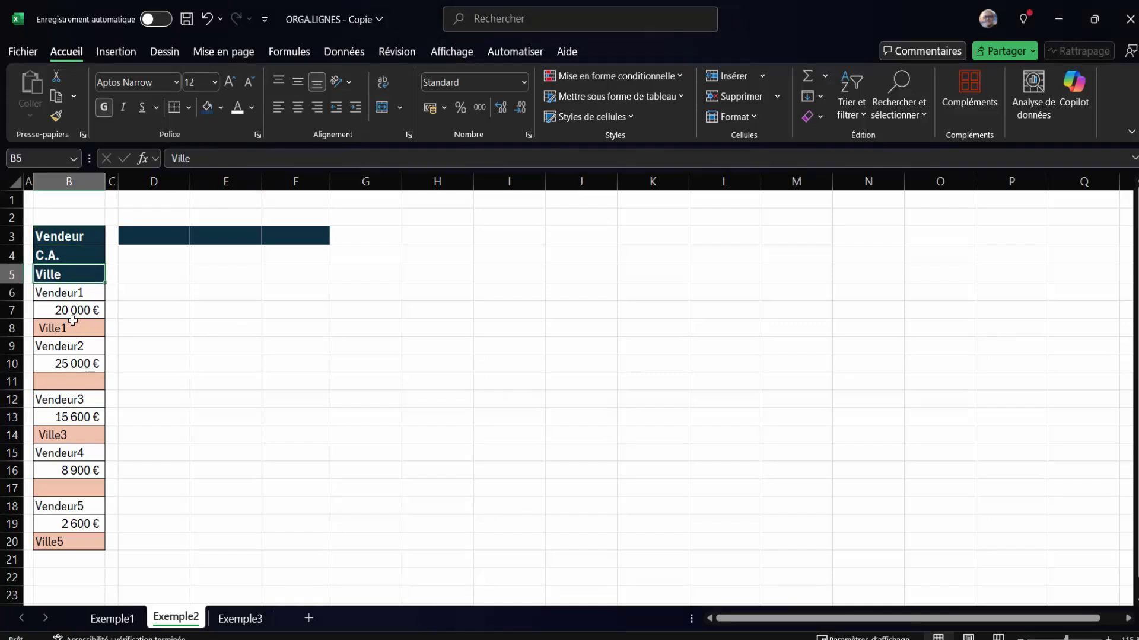
click(70, 293)
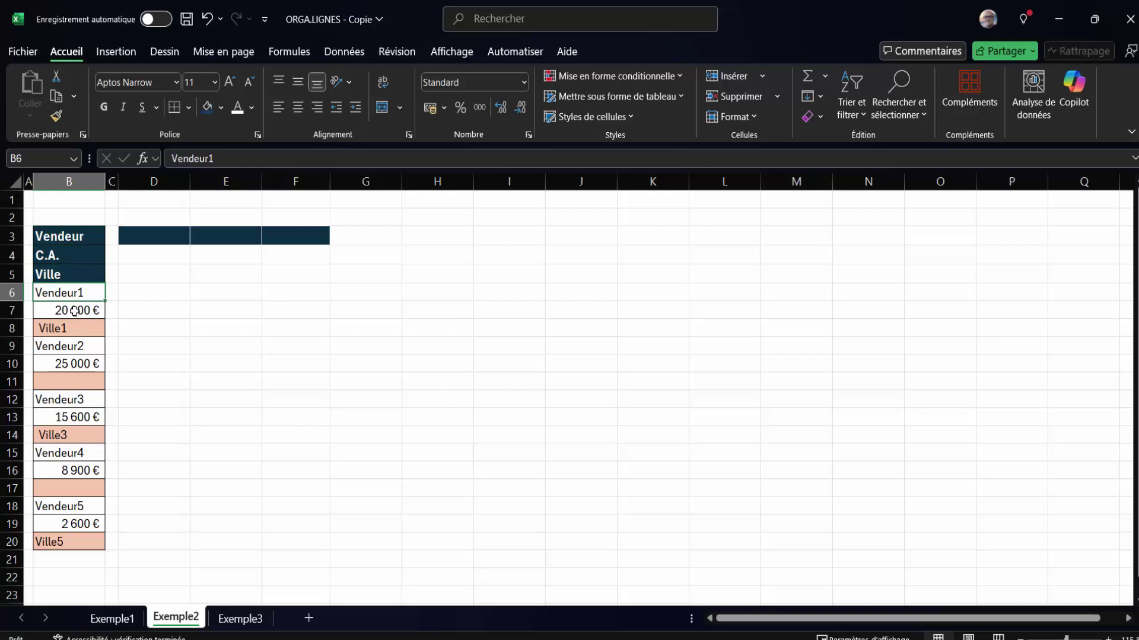
click(74, 310)
click(66, 331)
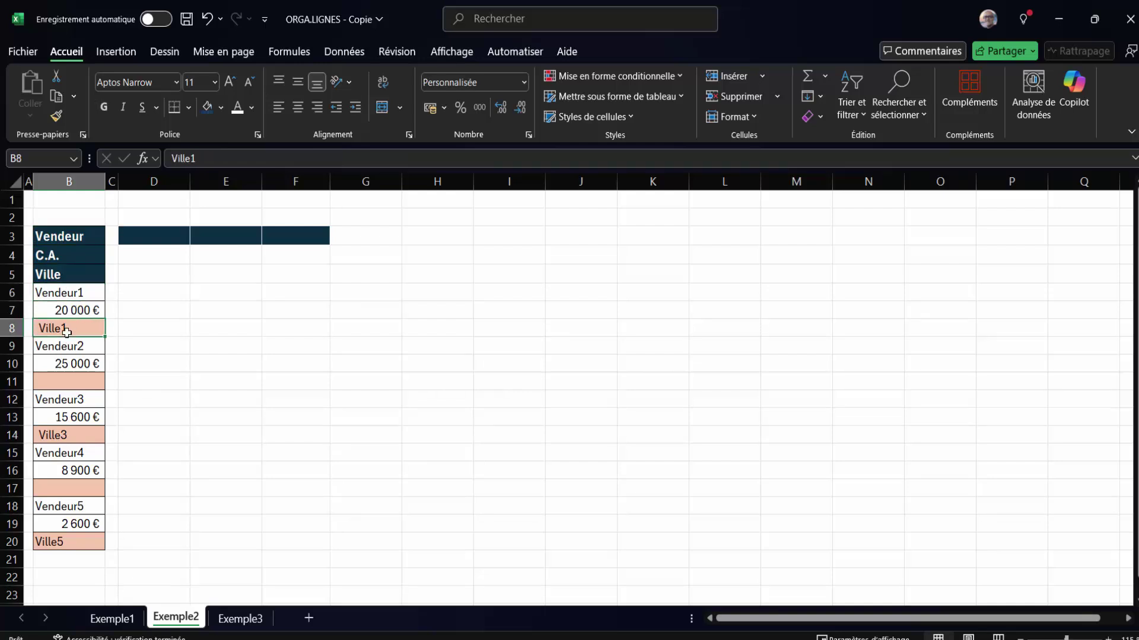
click(64, 380)
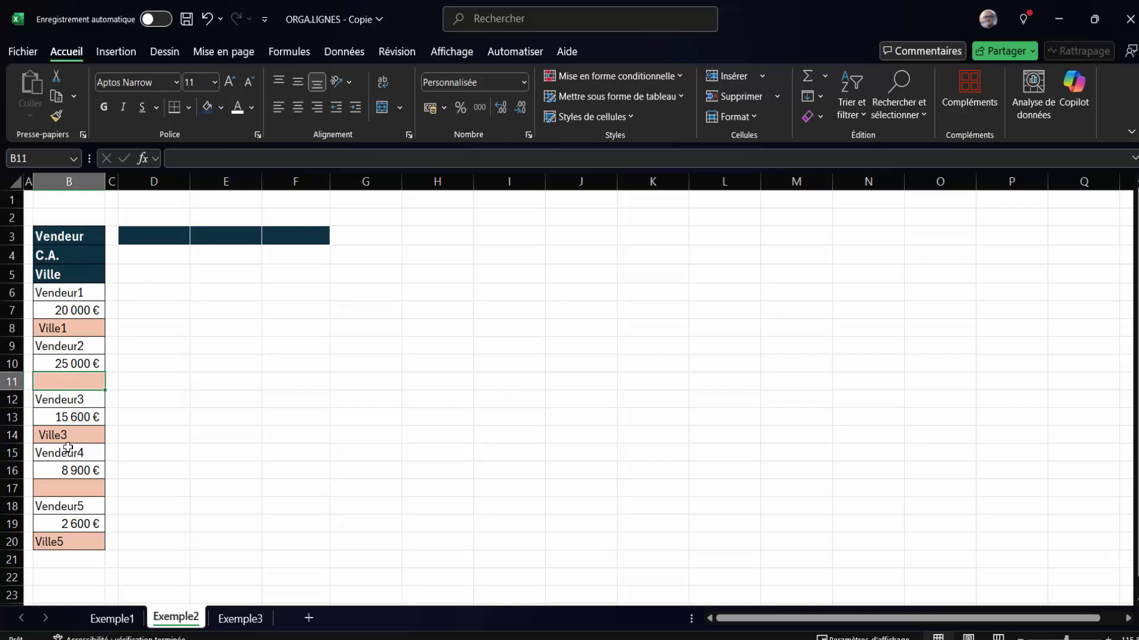
click(56, 433)
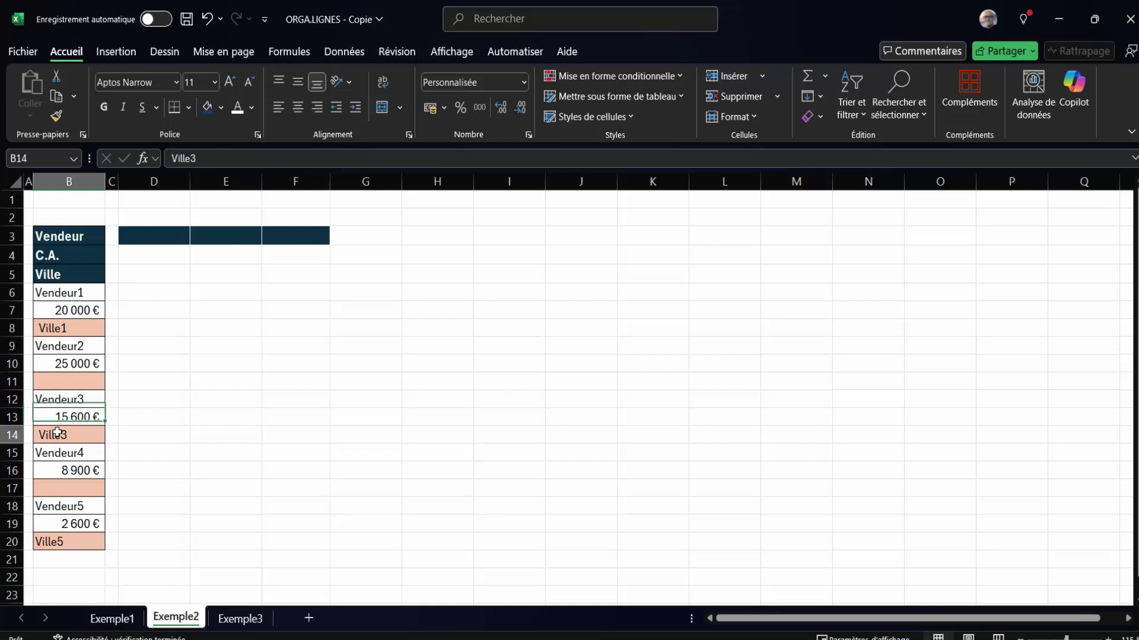
click(65, 491)
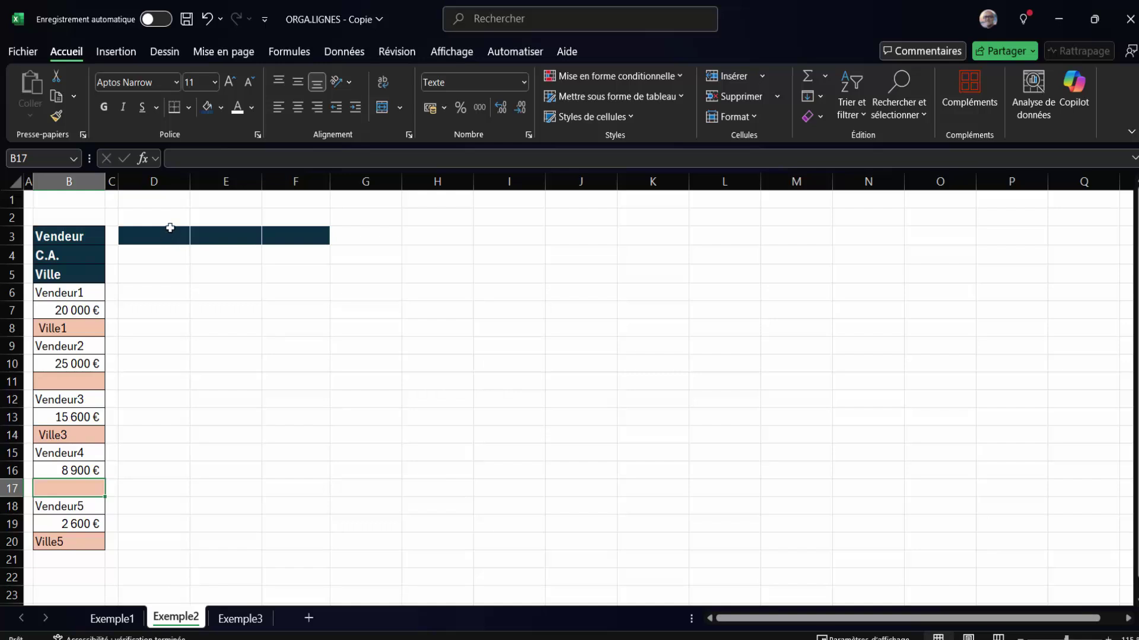
click(170, 228)
Enter =ORGA.LIGNES(B3:B20;3) in D3 and review the spilled Vendeur/C.A./Ville rows.
text(=)
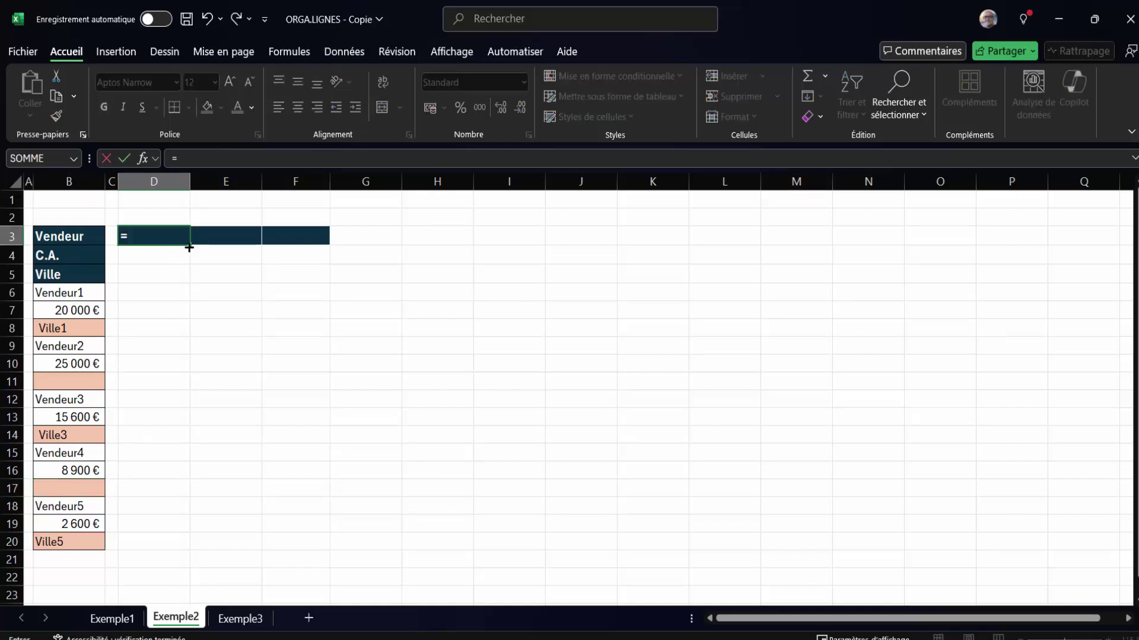
text(orga)
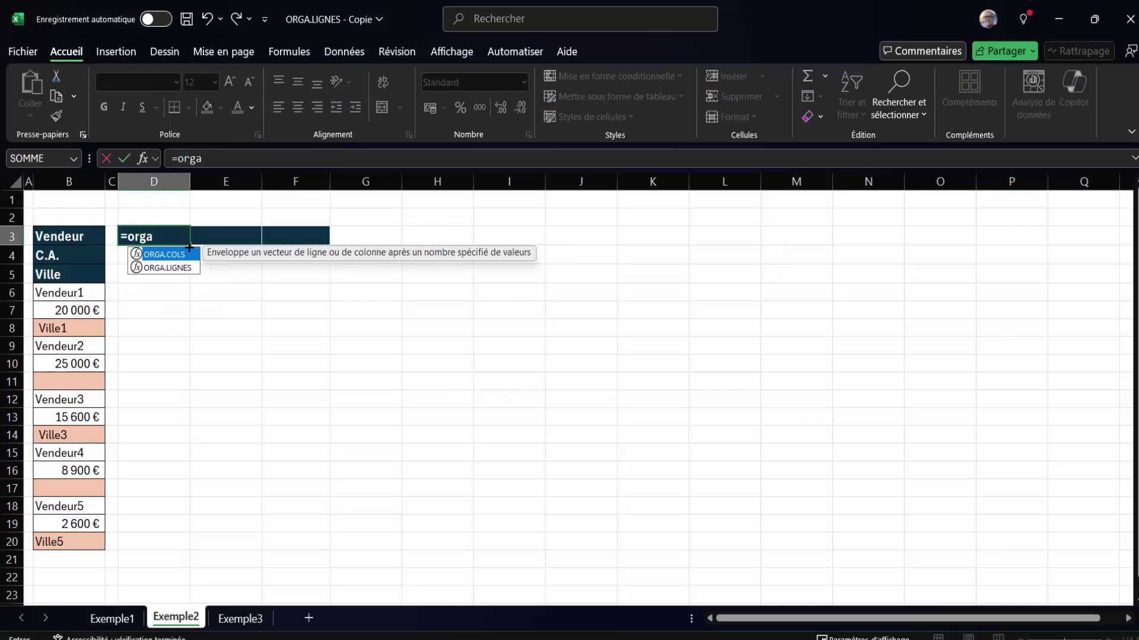
double_click(167, 267)
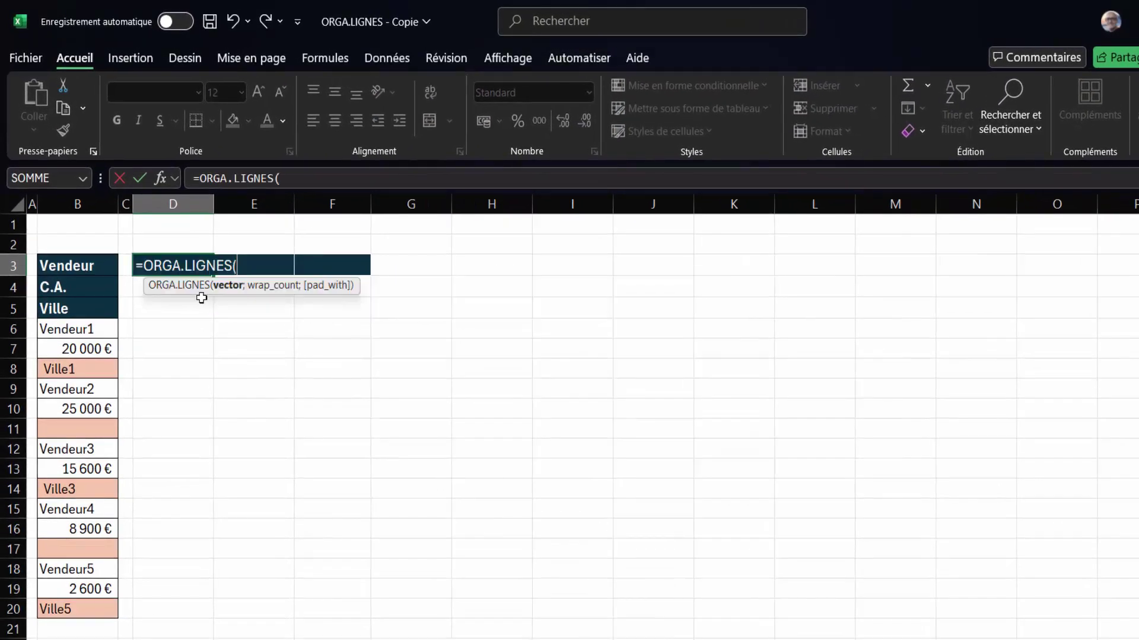
drag(71, 265, 69, 611)
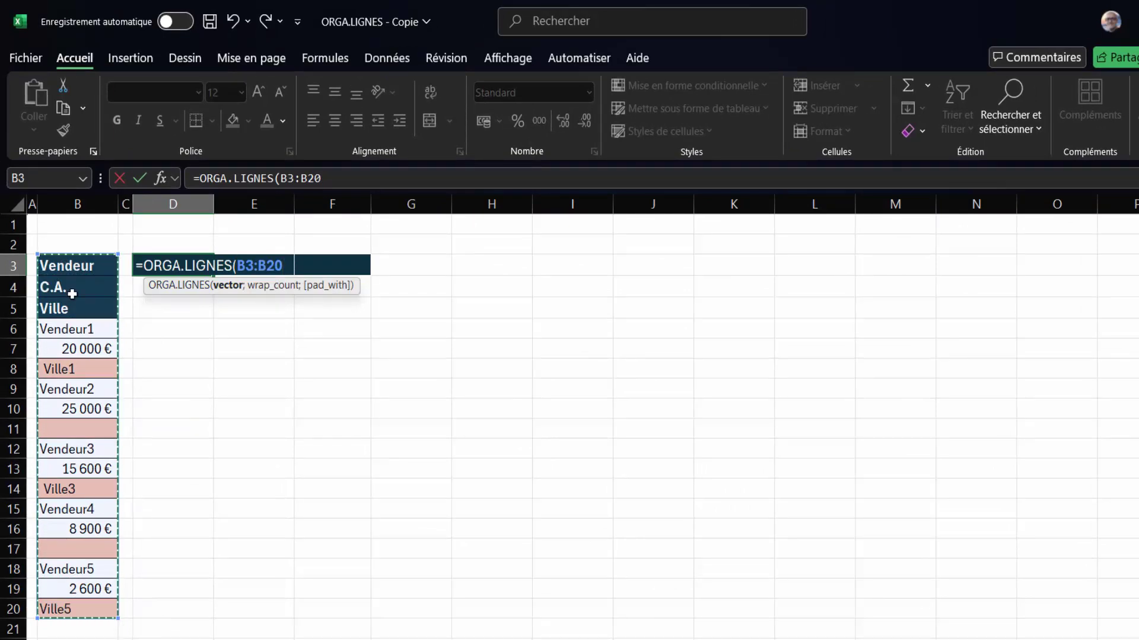
text(;)
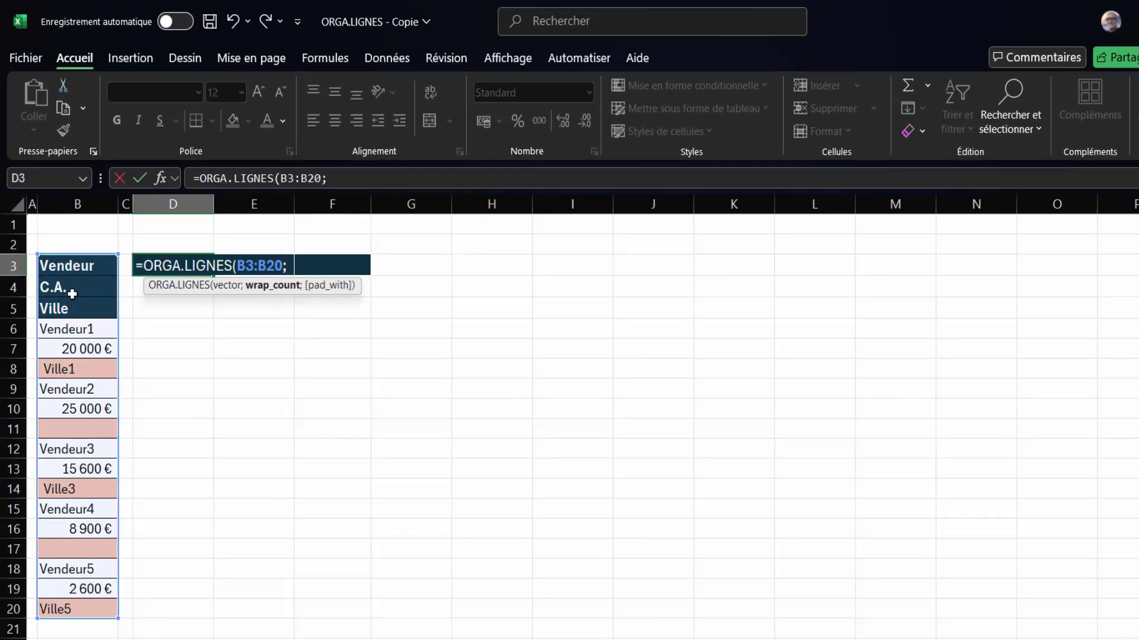
text(3)
key(Return)
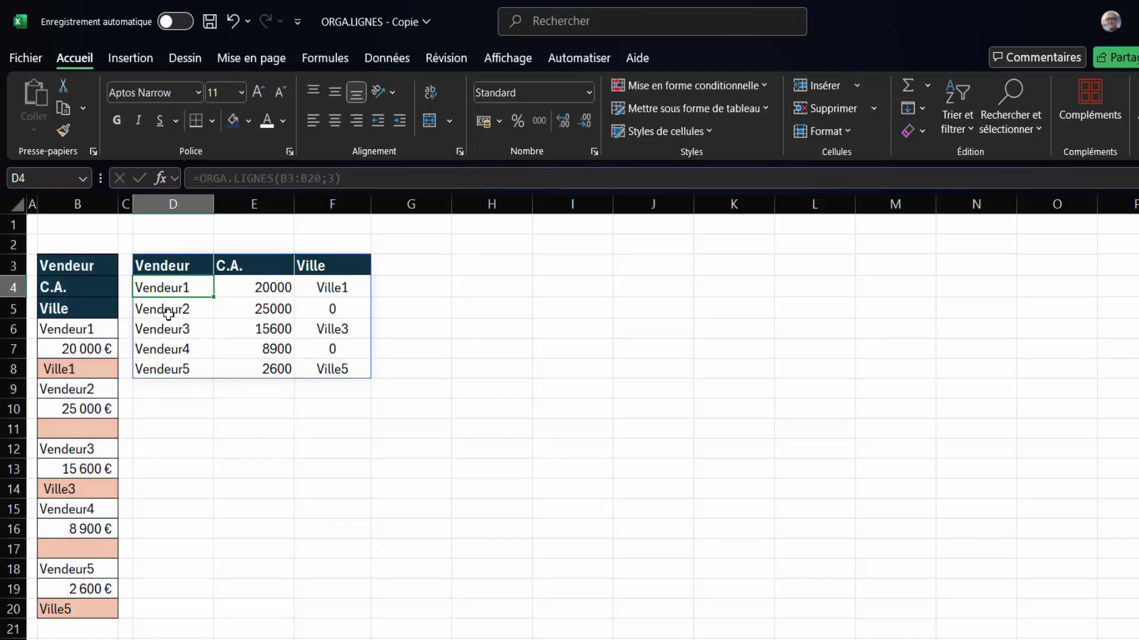
click(169, 314)
key(Down)
key(Down)
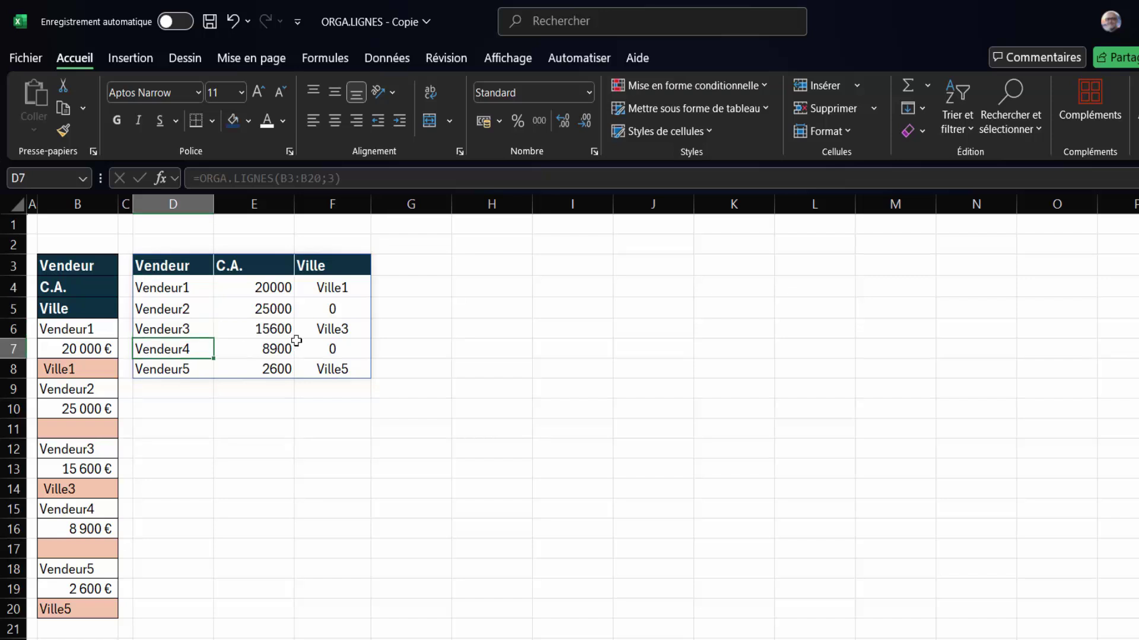
click(173, 266)
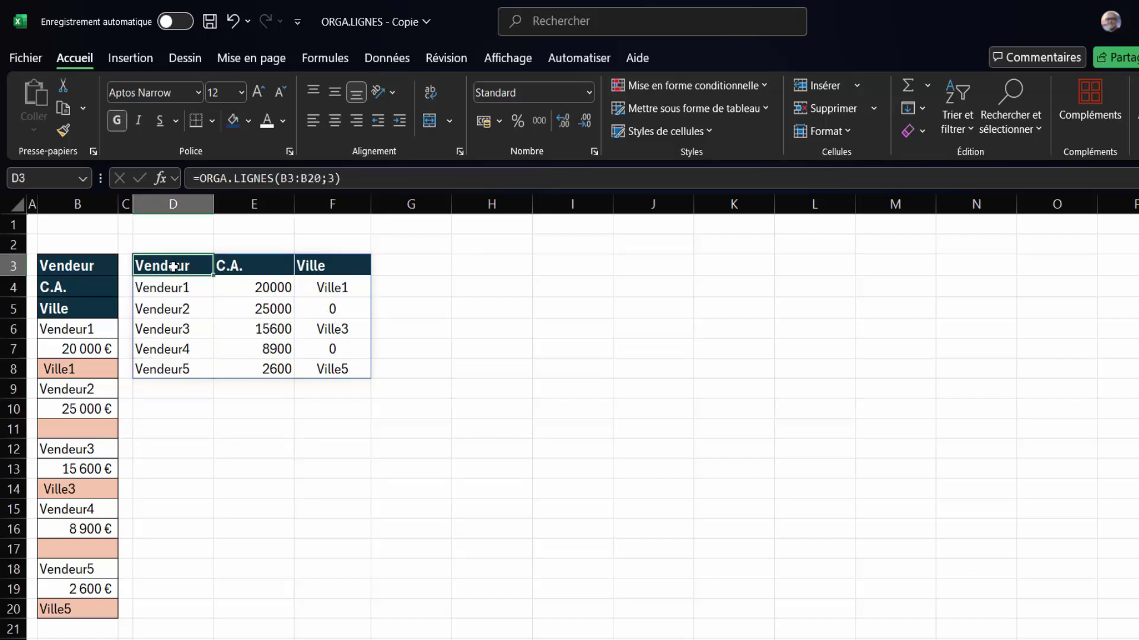
double_click(173, 266)
click(297, 266)
text(;)
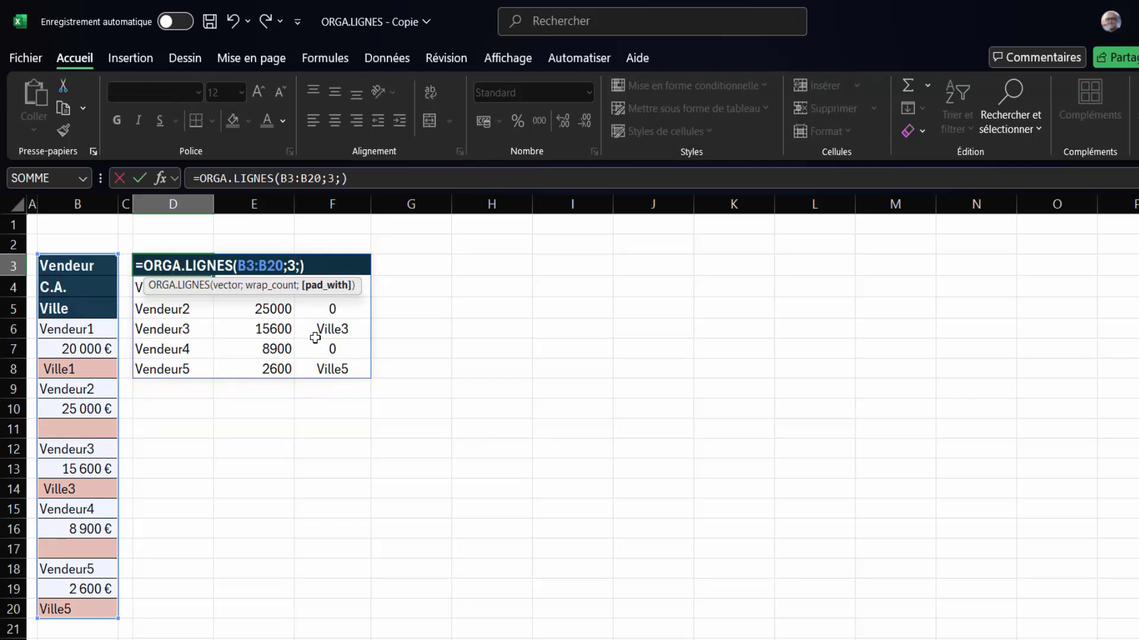
text("")
key(Return)
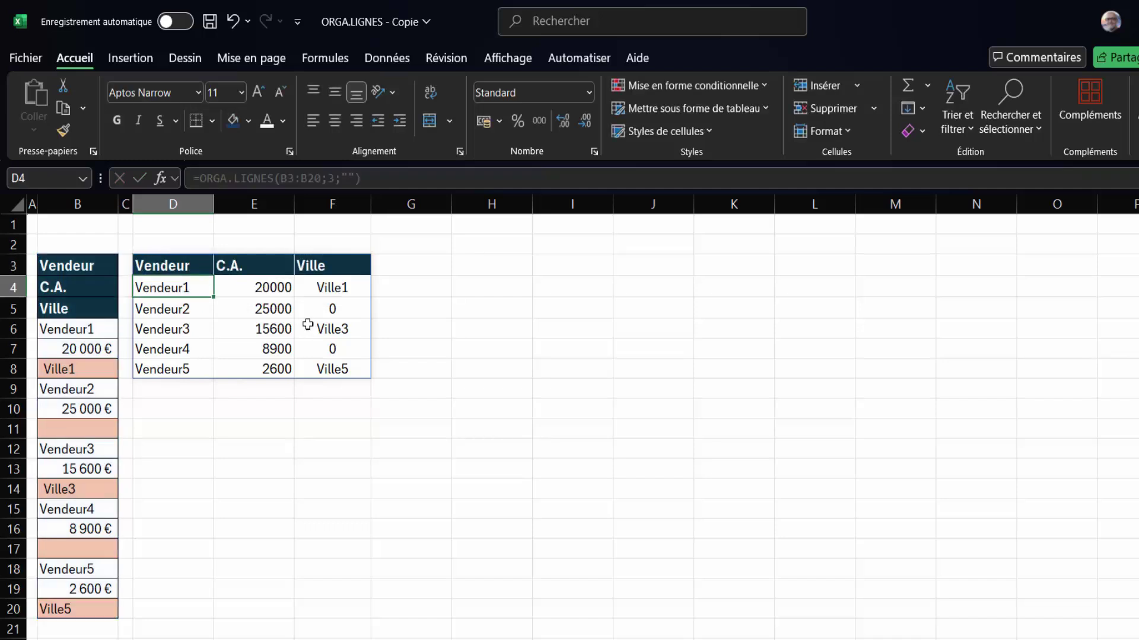
click(181, 265)
double_click(181, 265)
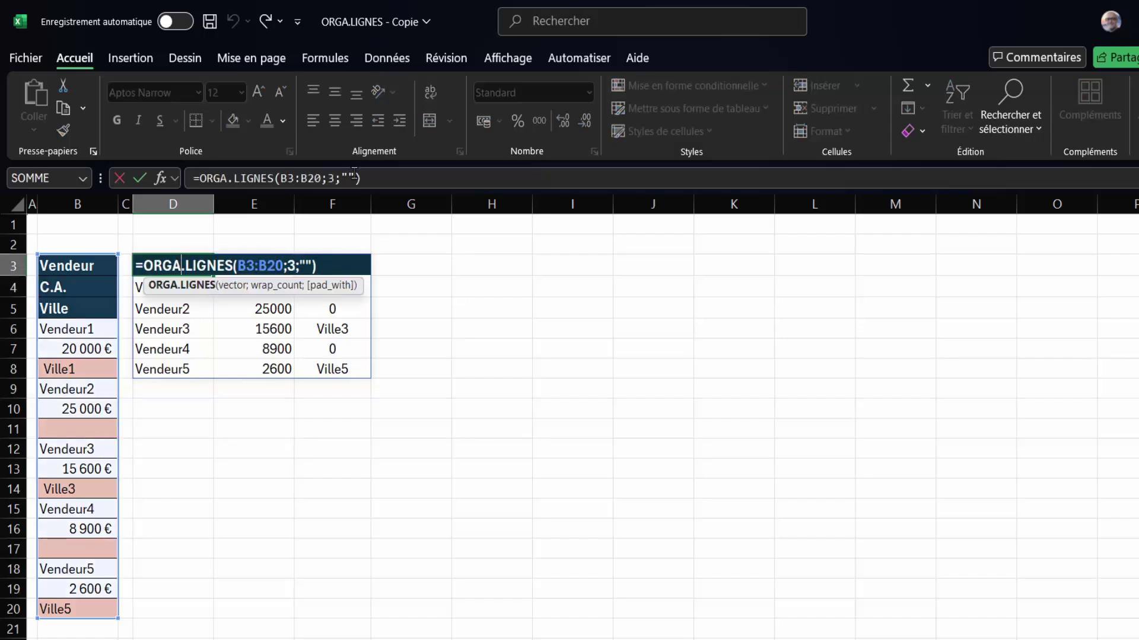
click(354, 178)
key(BackSpace)
key(BackSpace)
key(BackSpace)
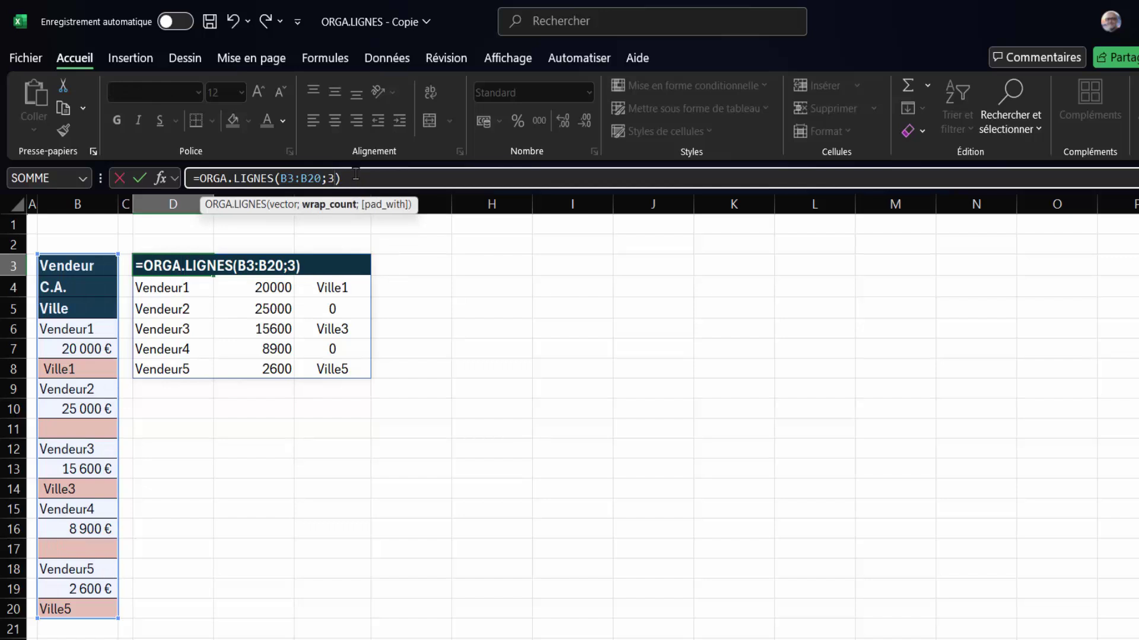
click(355, 178)
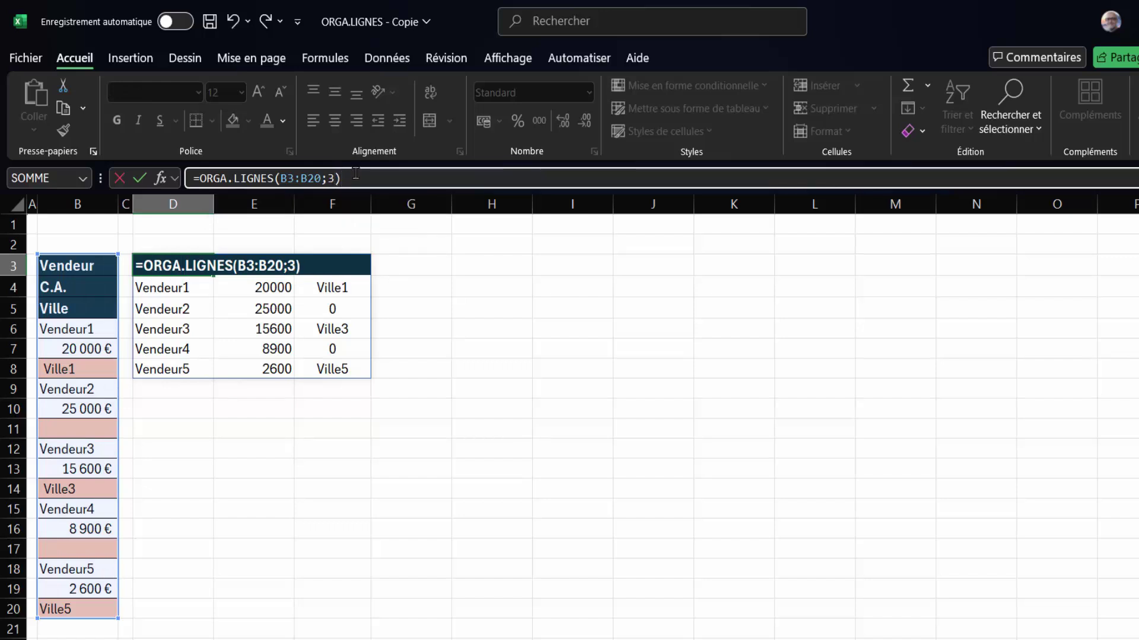
Change D3 to =SI(ORGA.LIGNES(B3:B20;3)=0;"";ORGA.LIGNES(B3:B20;3)) so zeros show blank.
click(199, 178)
text(si()
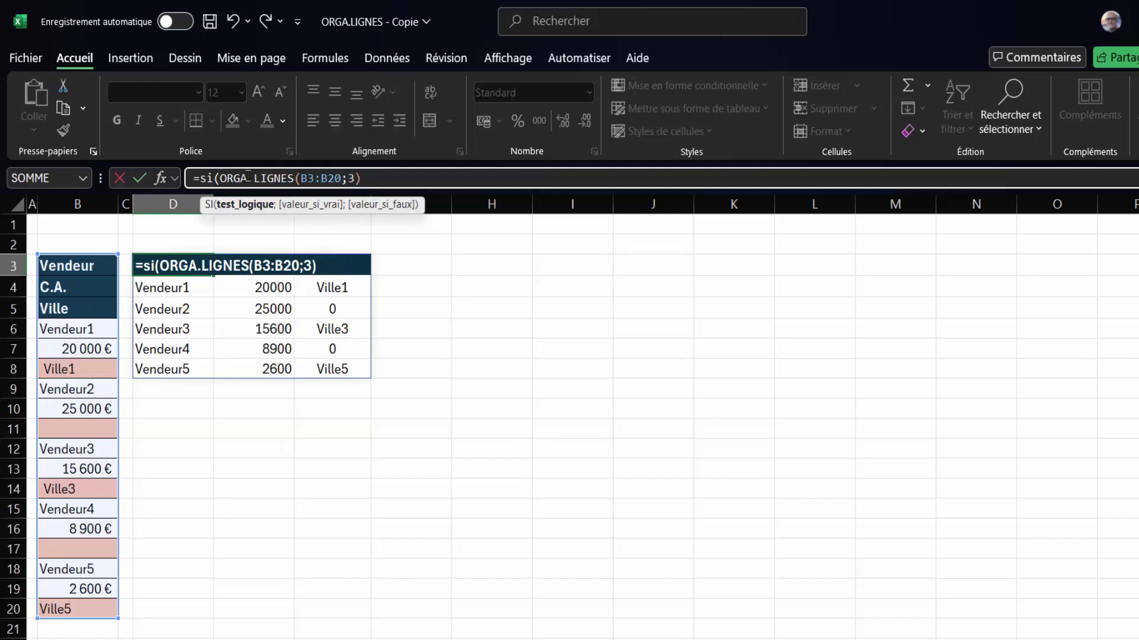
click(382, 176)
text(=0)
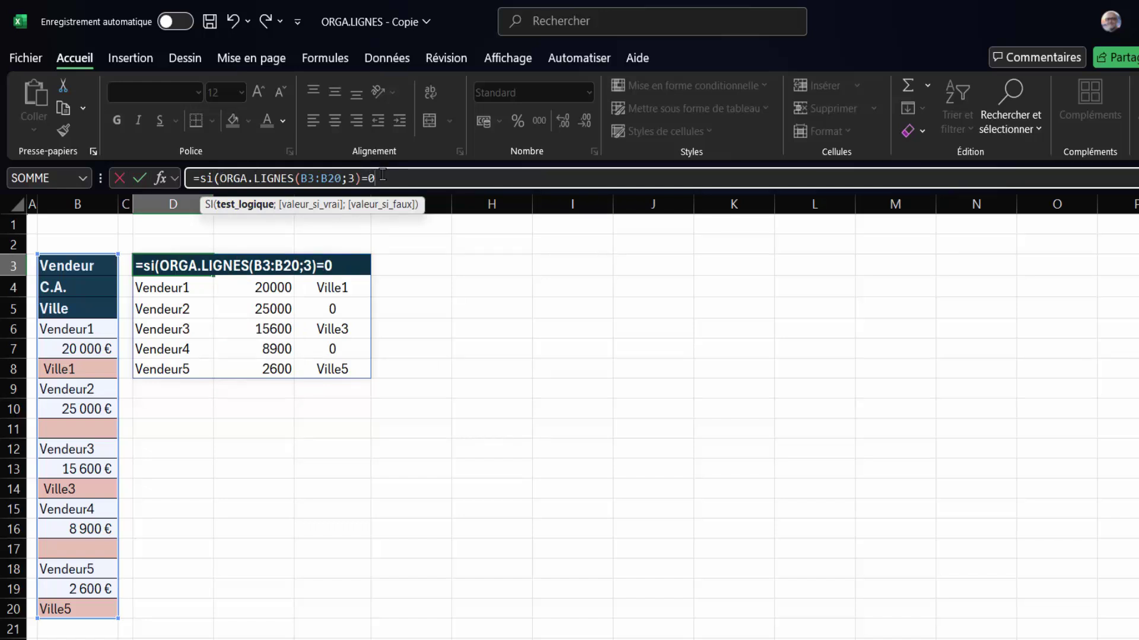
text(;)
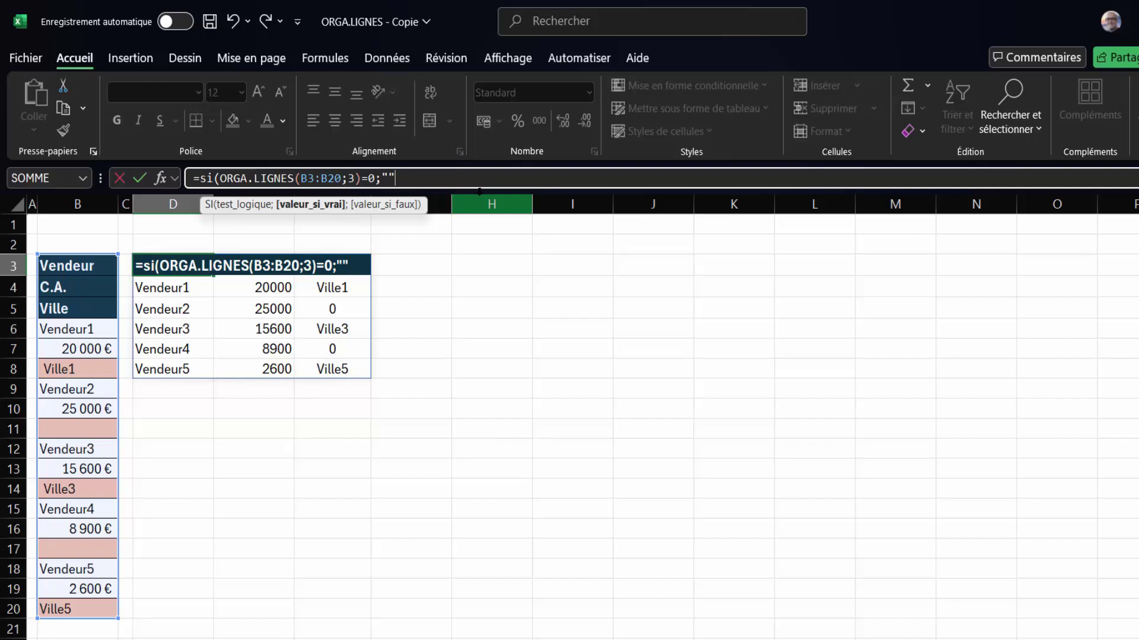
text(;)
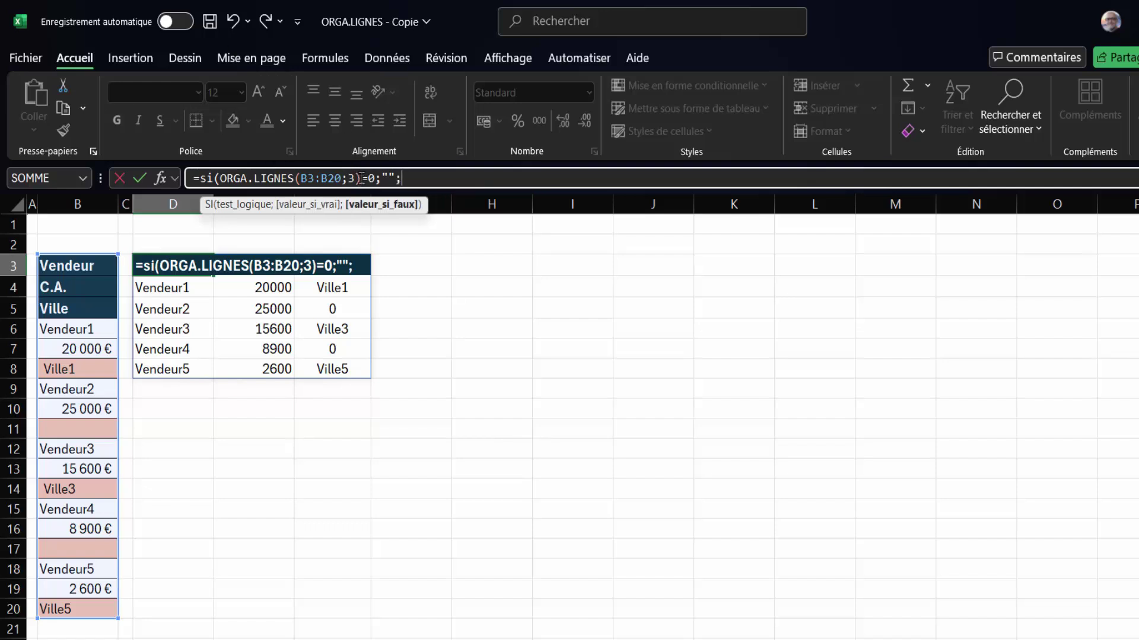
drag(362, 178, 218, 179)
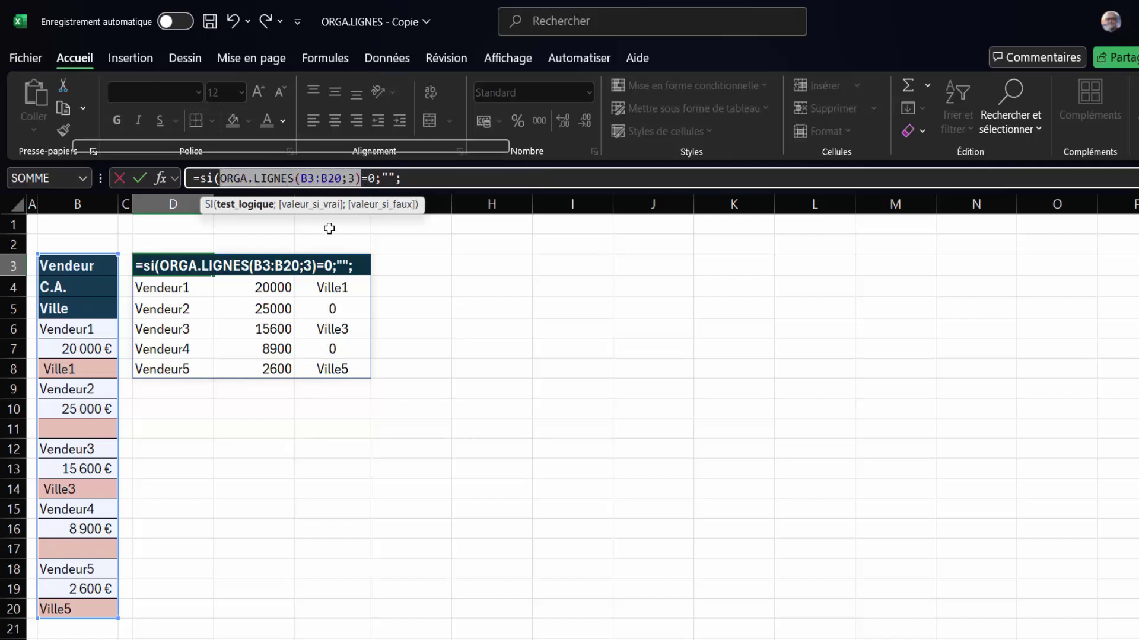
key(ctrl+c)
click(435, 180)
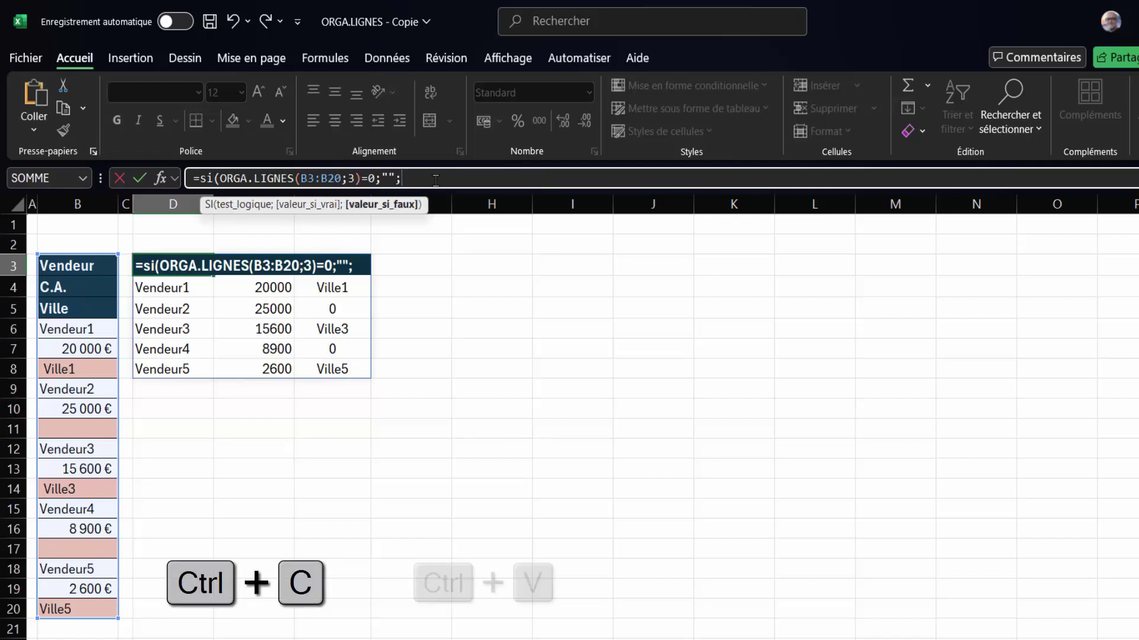
key(ctrl+v)
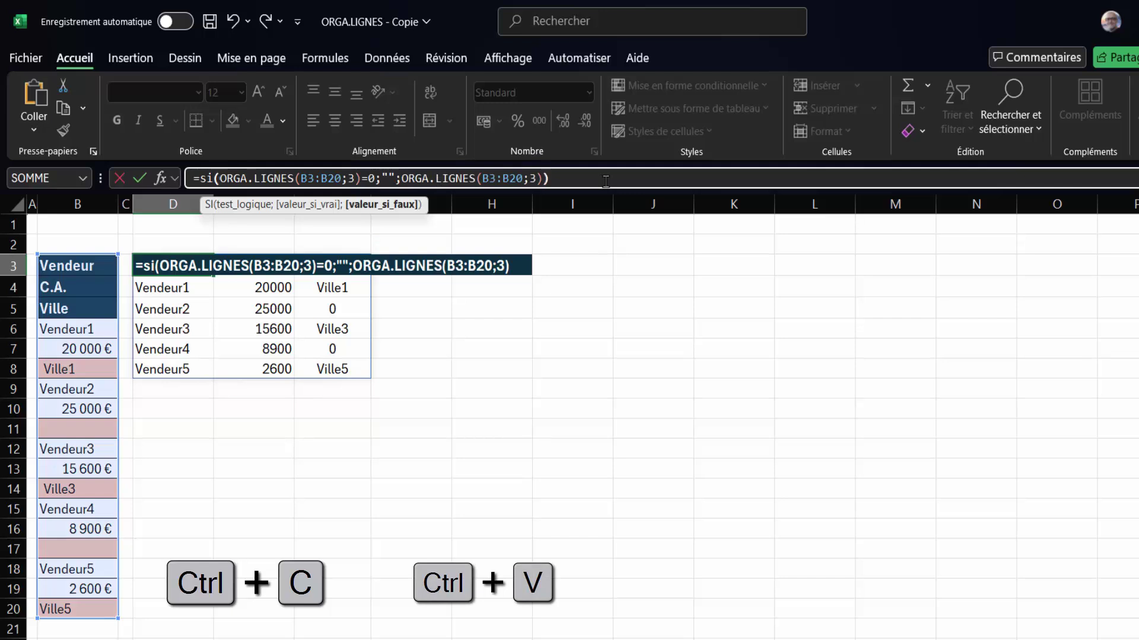
key(Return)
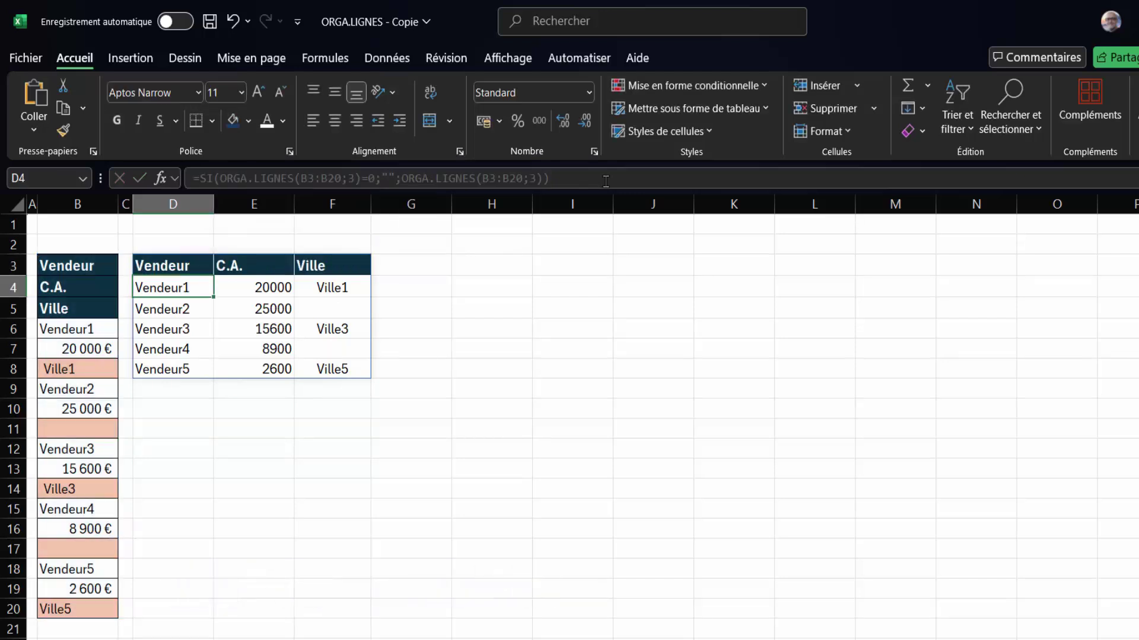
Enter Ville2 in B11 as Vendeur2's missing city.
click(342, 308)
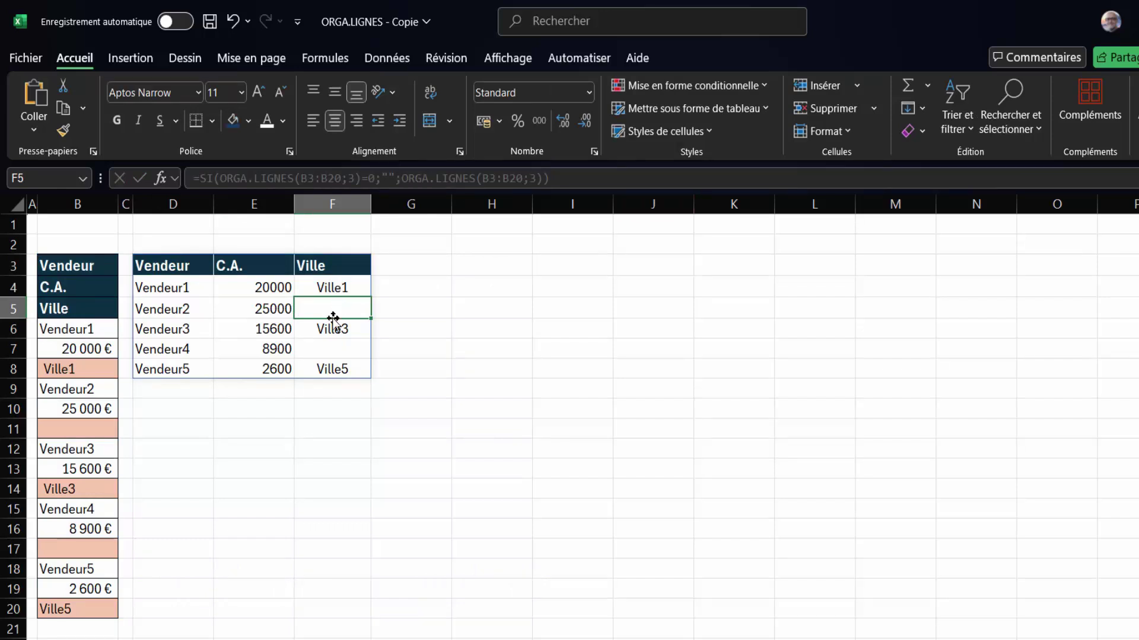
click(79, 432)
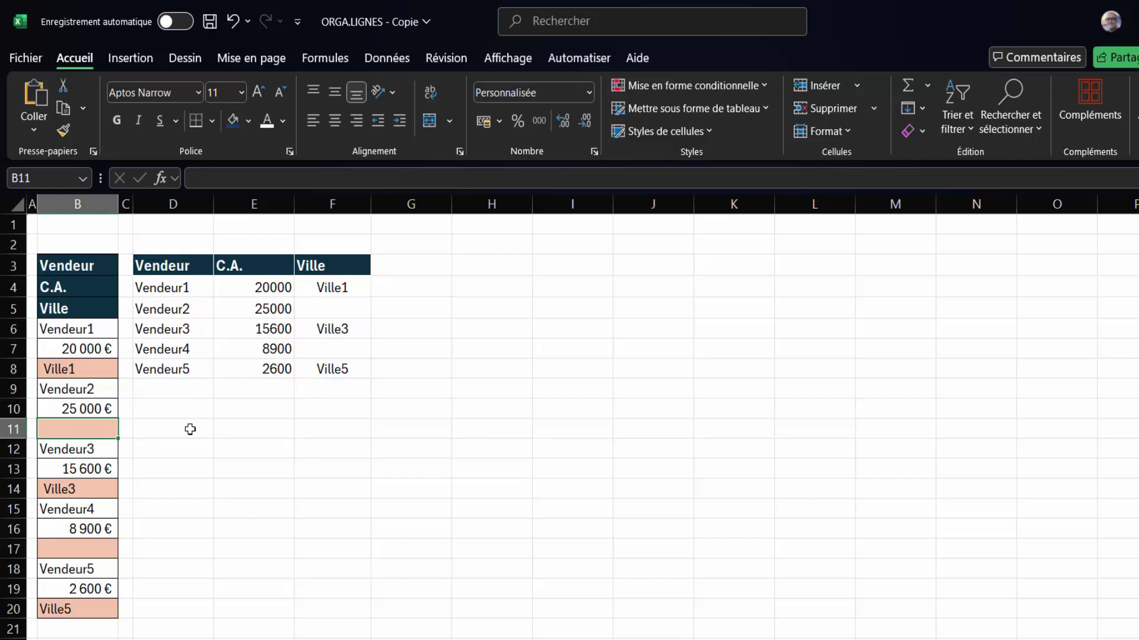
text(Ville2)
key(Return)
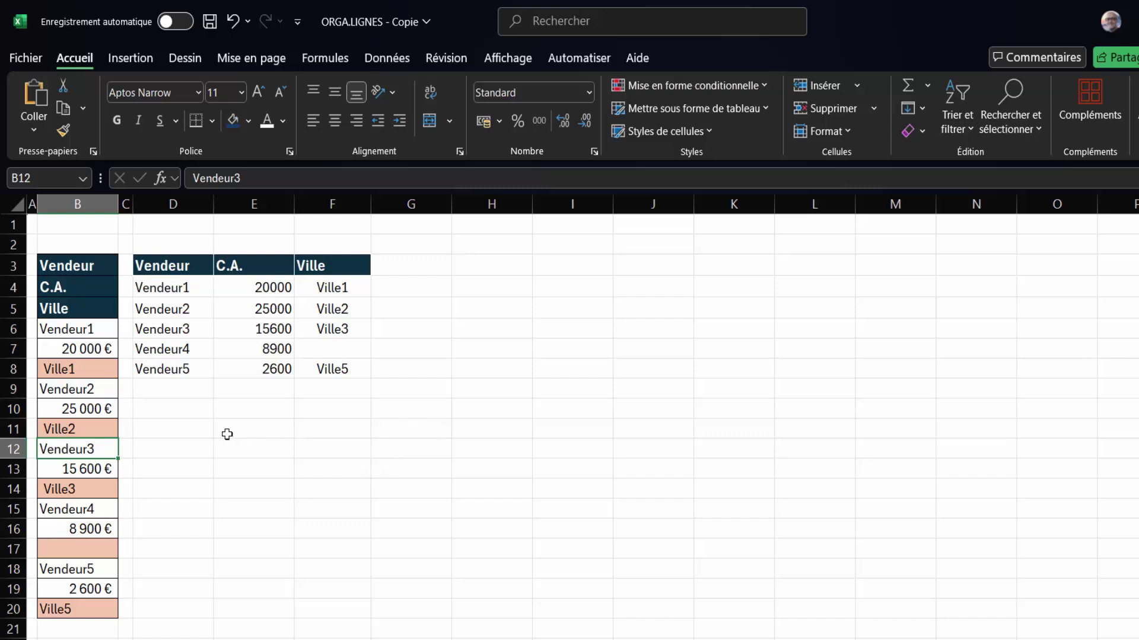
click(179, 435)
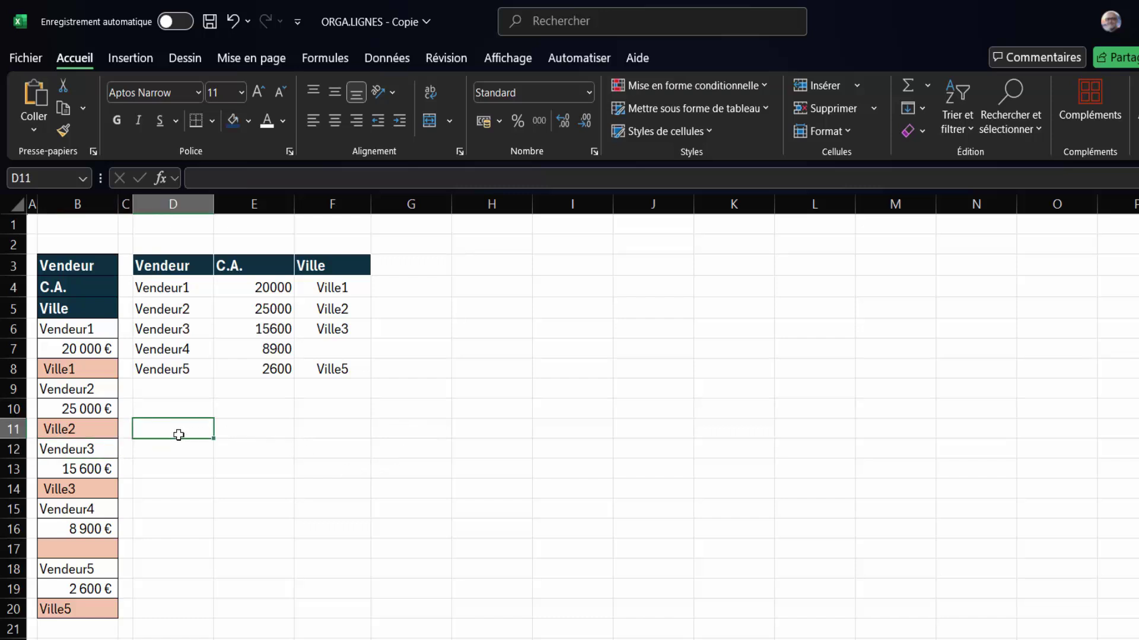
Enter =ORGA.COLS(B3:B20;3) in D11 for a three-row, one-column-per-vendor layout.
text(=ORG)
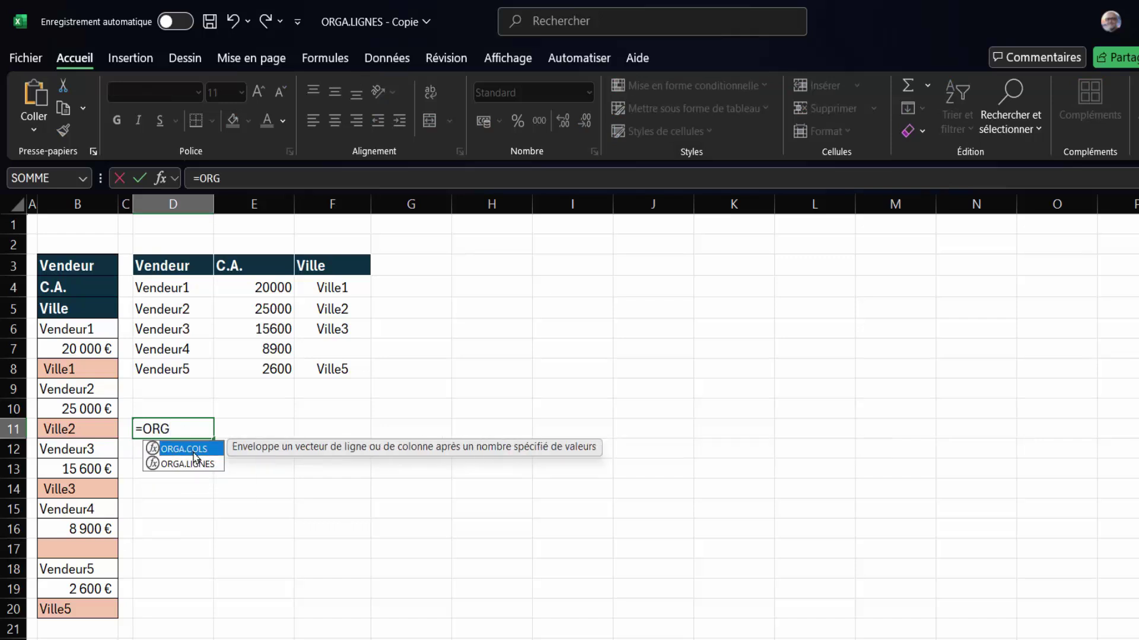
double_click(193, 450)
drag(83, 266, 80, 617)
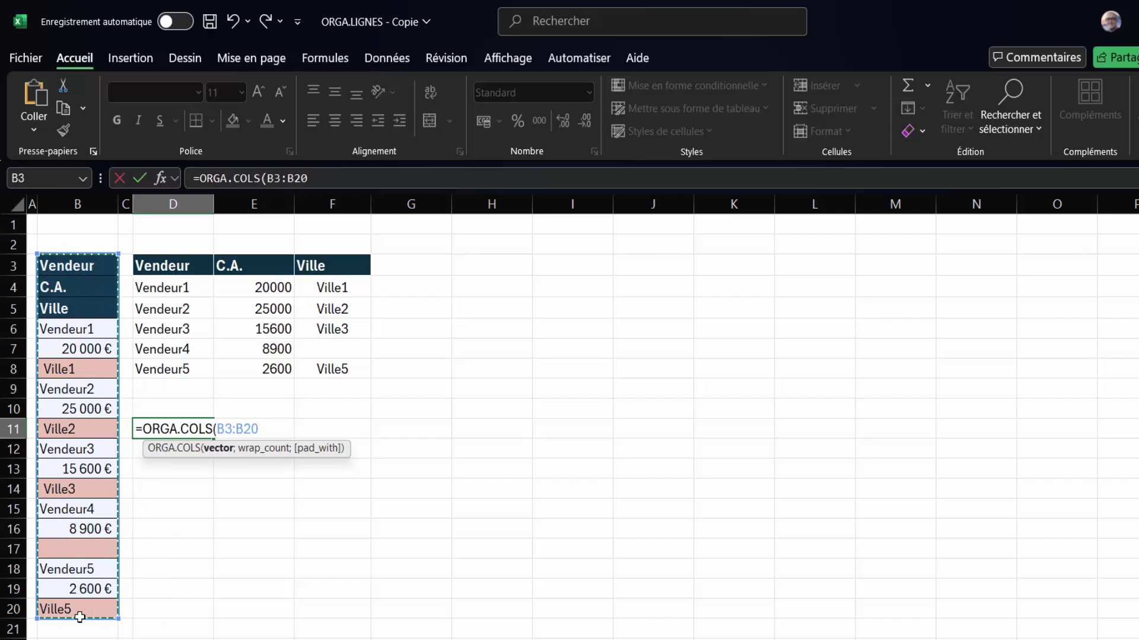
text(.)
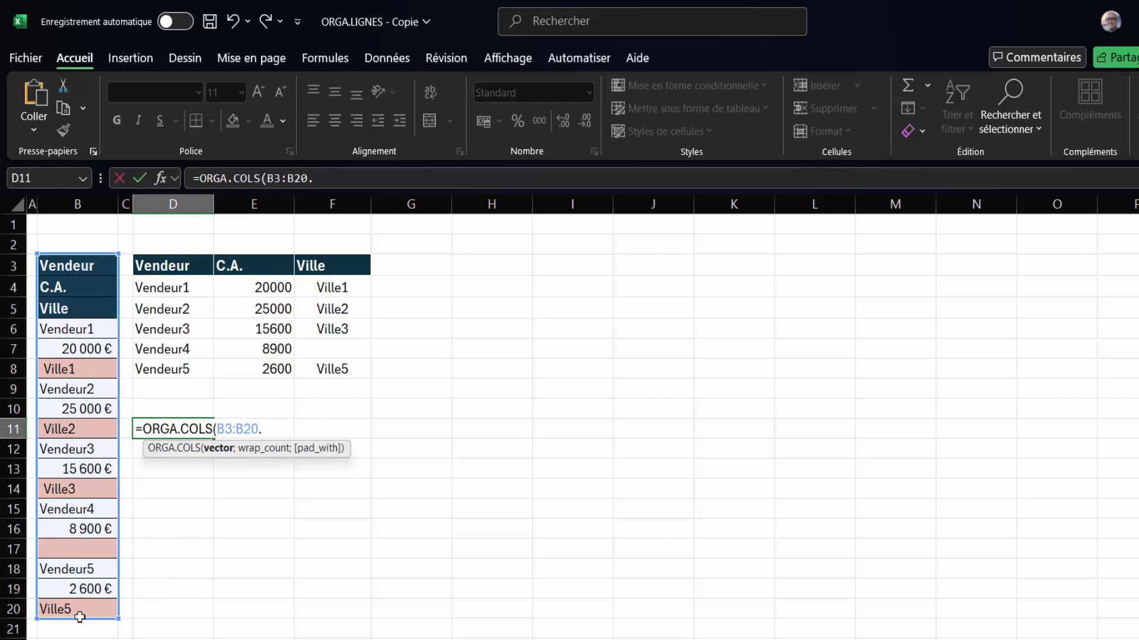
text(3)
key(BackSpace)
key(BackSpace)
text(;3)
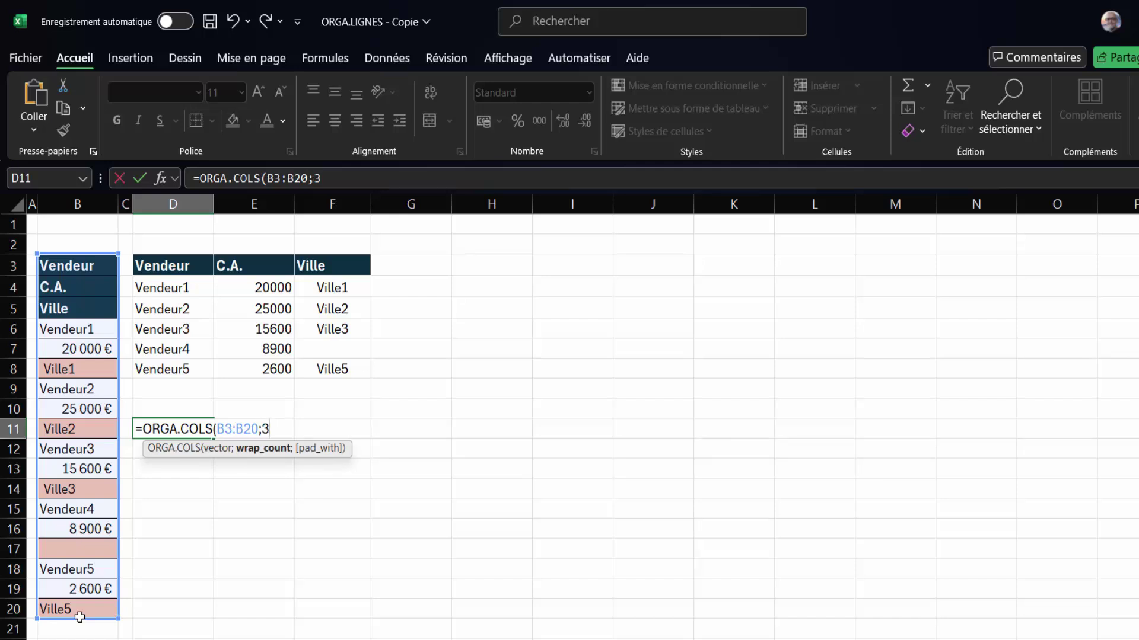
text()))
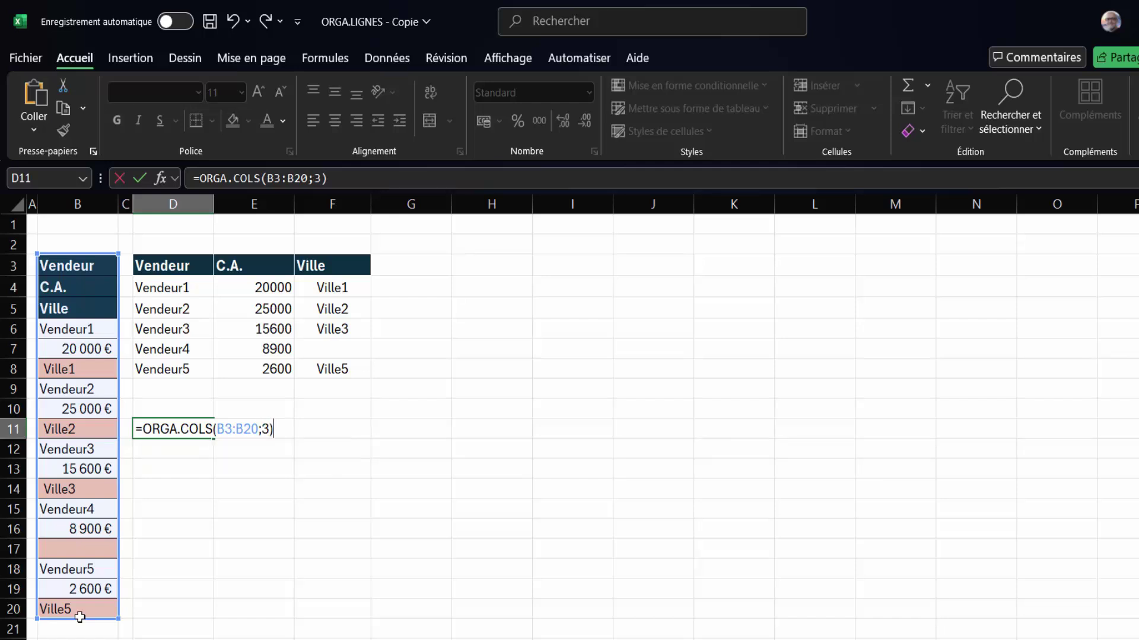
key(Return)
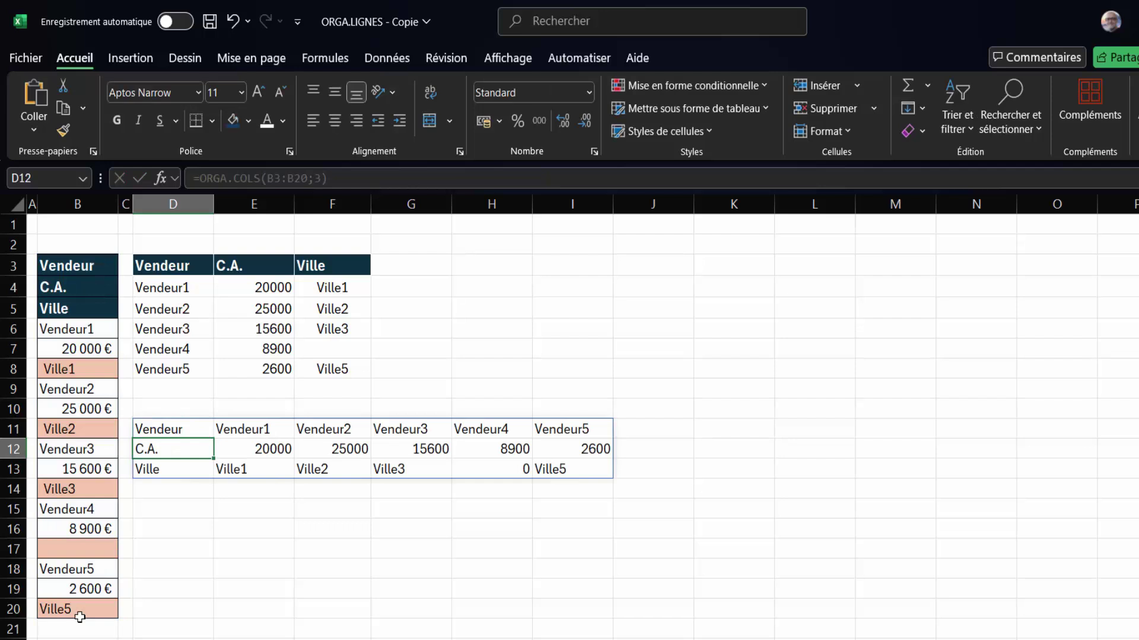
Inspect Vendeur4's 0 city, then start and cancel an SI edit of D11.
click(490, 468)
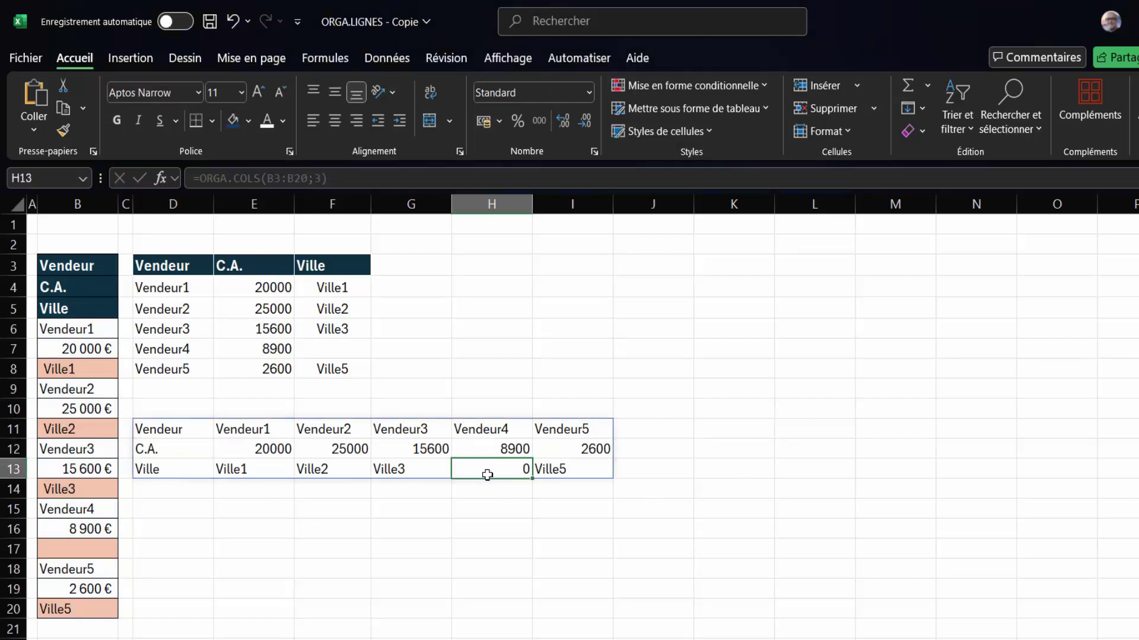
click(153, 430)
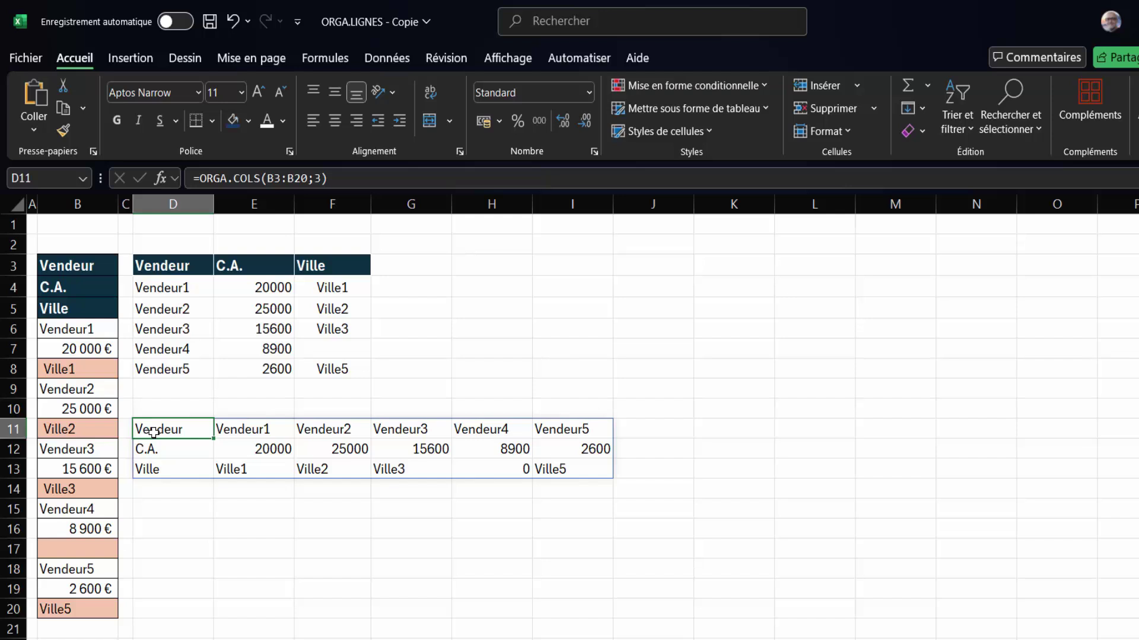
double_click(153, 431)
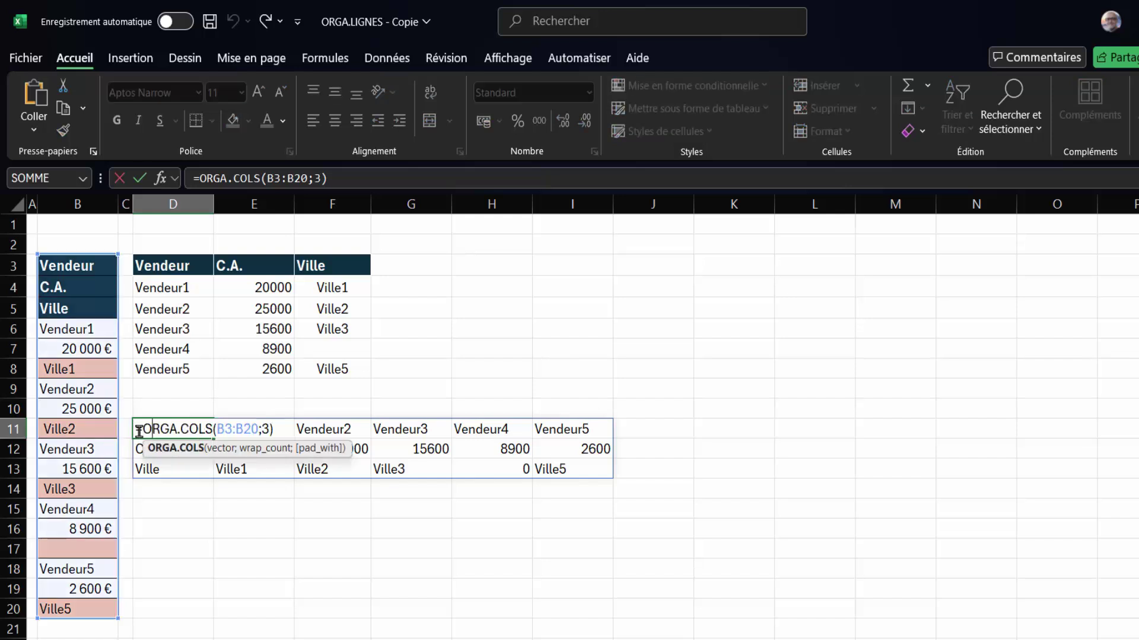
click(144, 430)
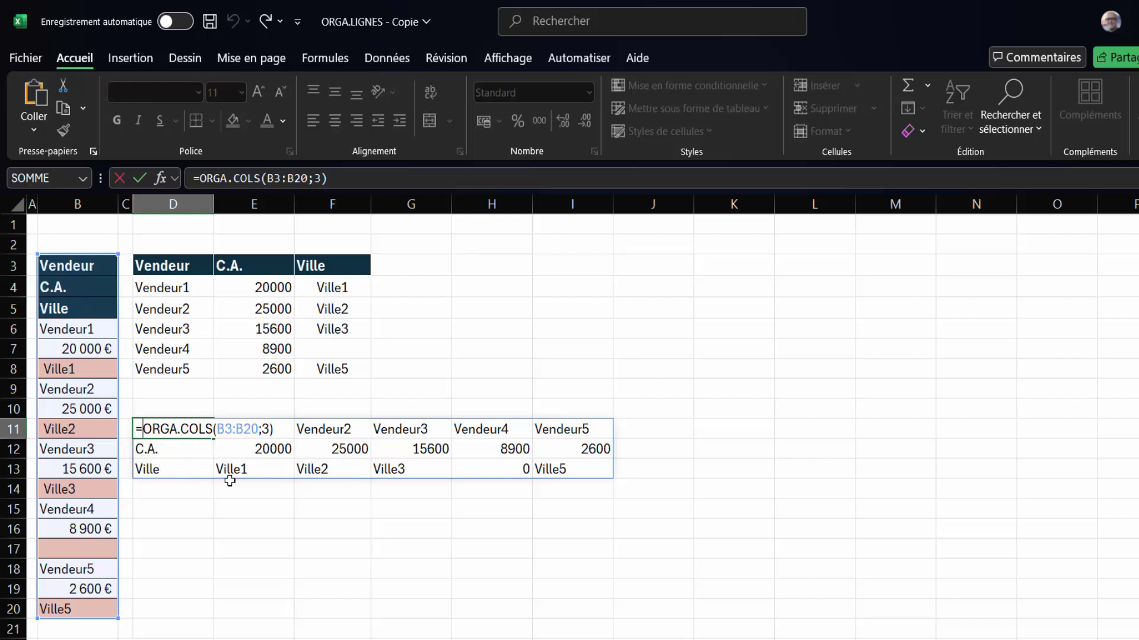
text(SI()
key(Escape)
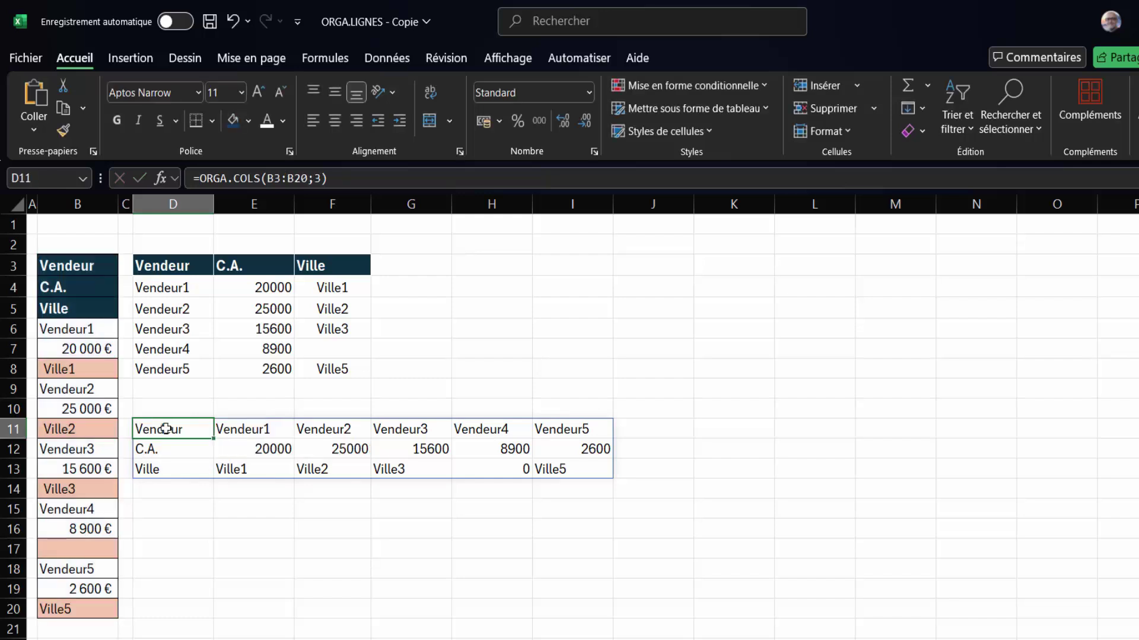
Change D11 to =SI(ORGA.COLS(B3:B20;3)=0;"";ORGA.COLS(B3:B20;3)) so zeros show blank.
double_click(166, 429)
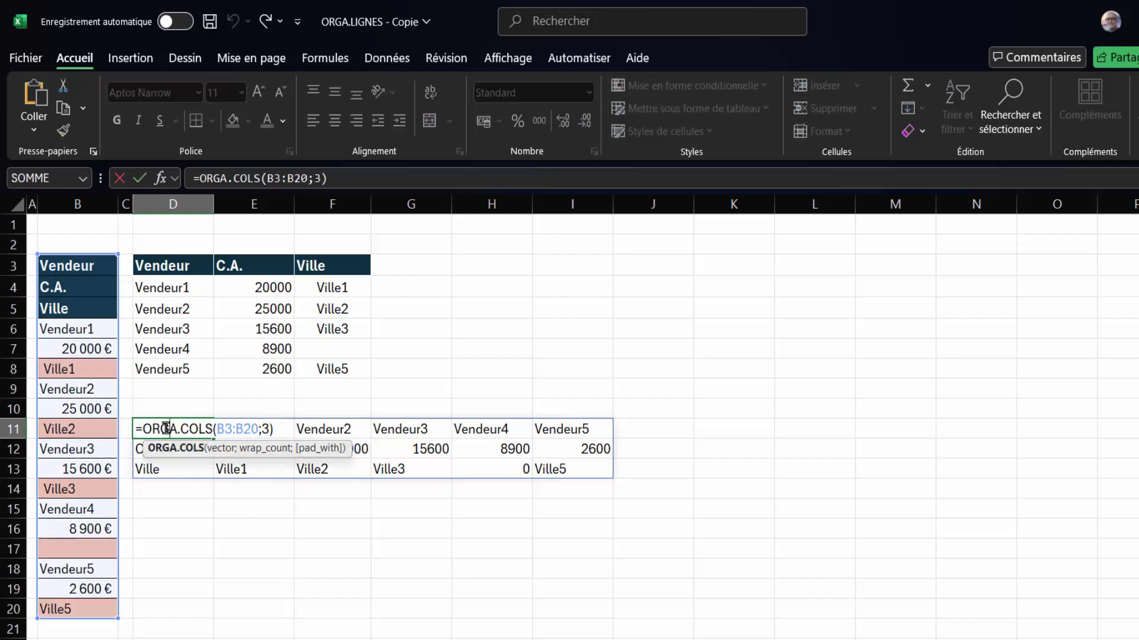
click(202, 173)
text(si()
click(375, 181)
text(=0;"":)
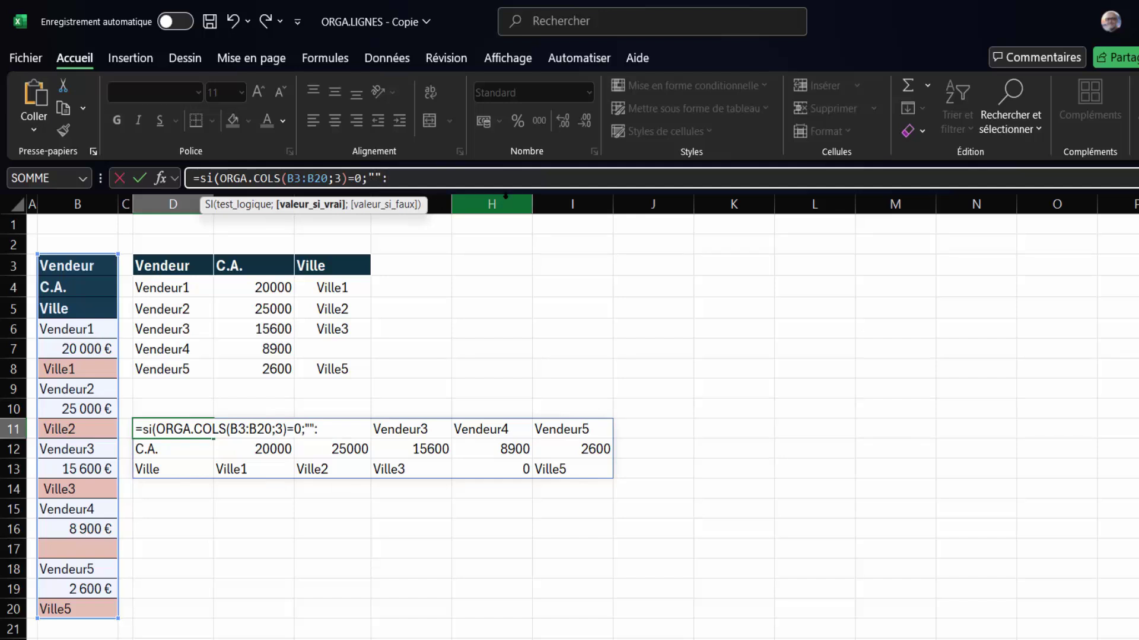
key(BackSpace)
text(;)
drag(348, 178, 222, 183)
key(ctrl+c)
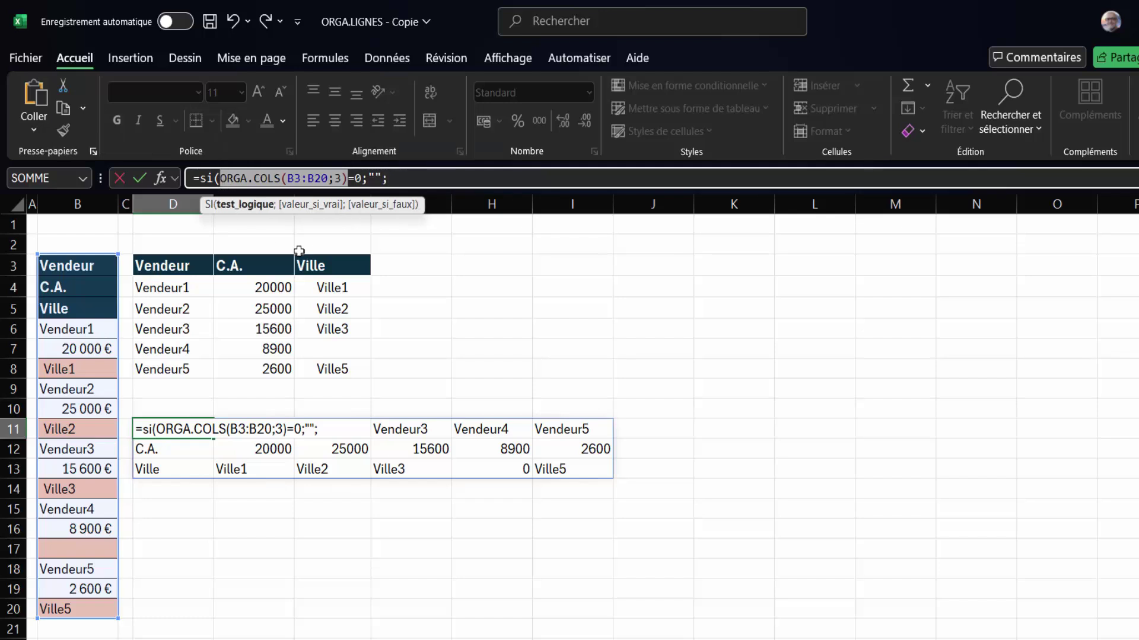
click(432, 172)
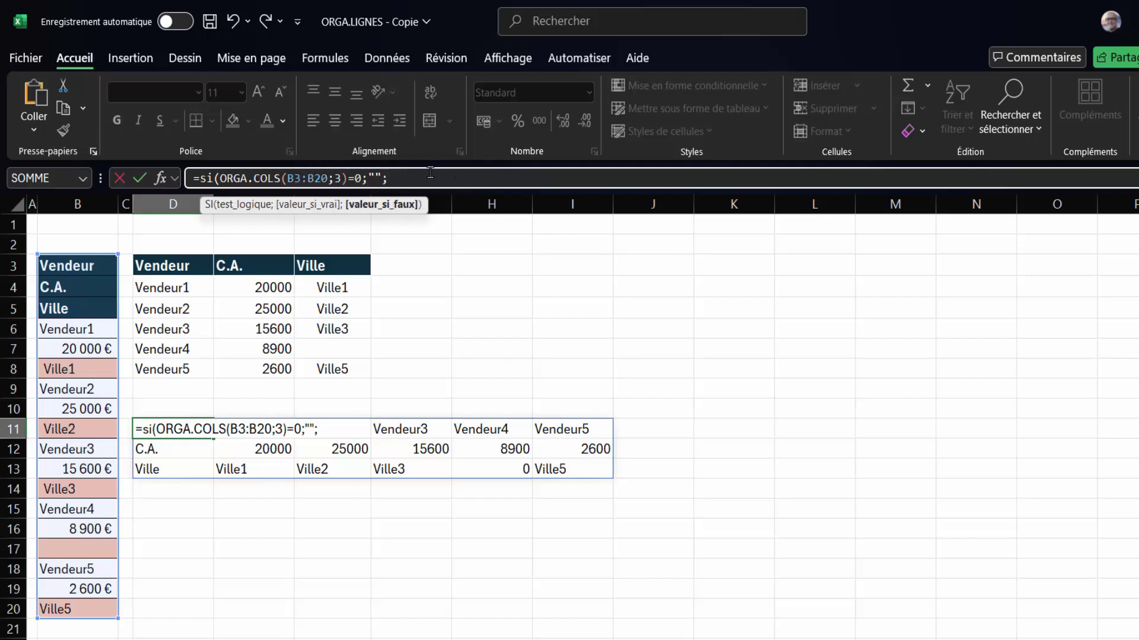
key(ctrl+v)
text())
key(Return)
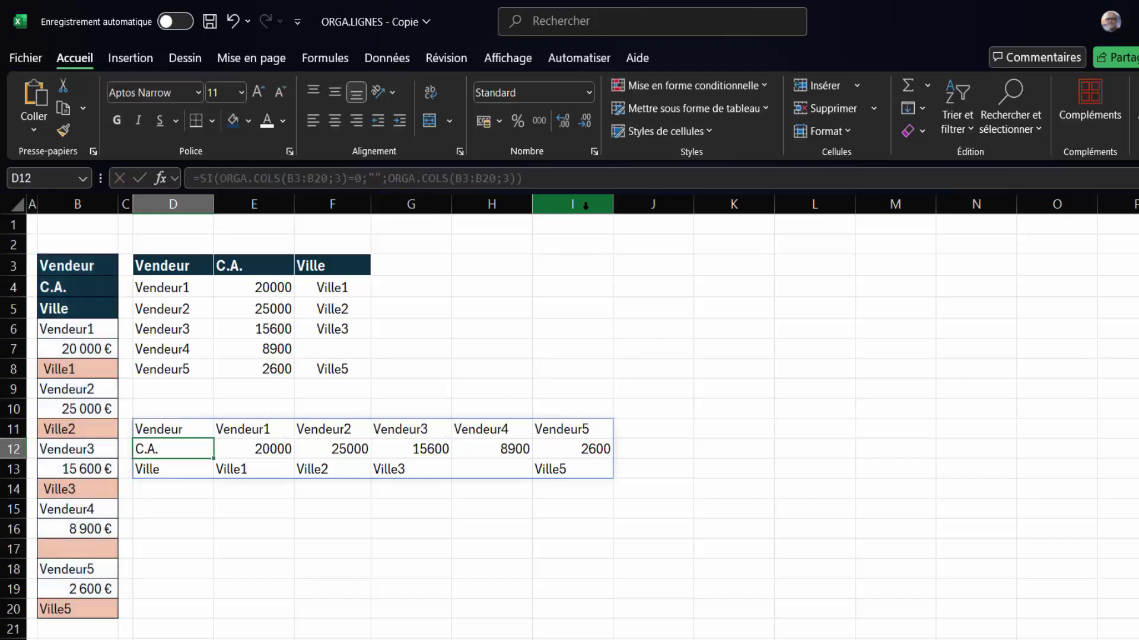
Enter Ville4 in B17 as Vendeur4's missing city.
click(510, 474)
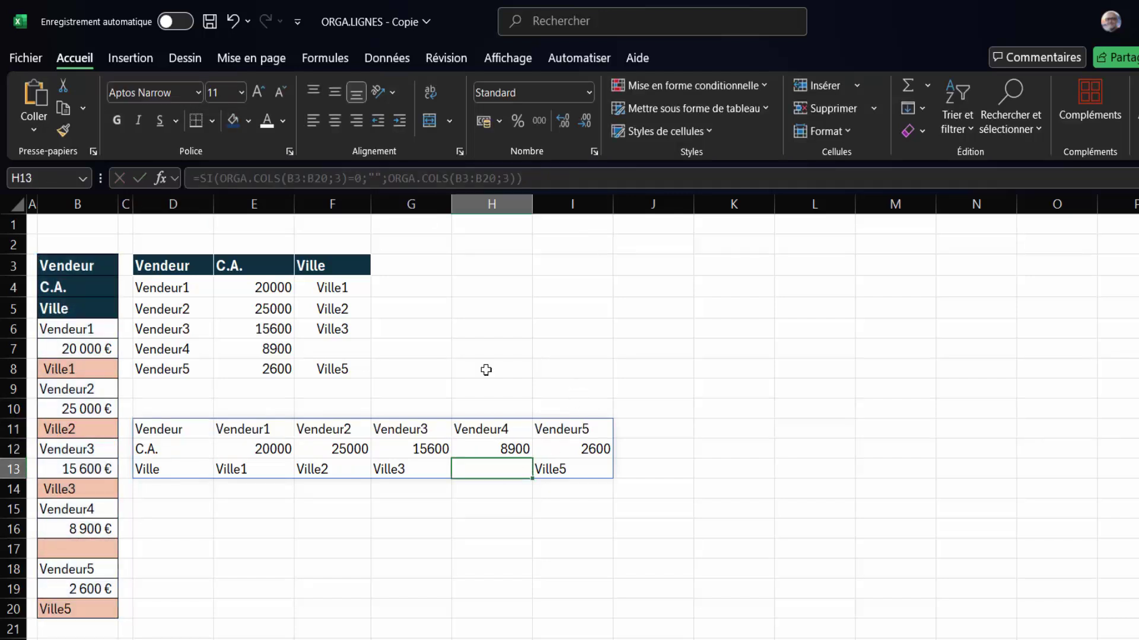
click(89, 565)
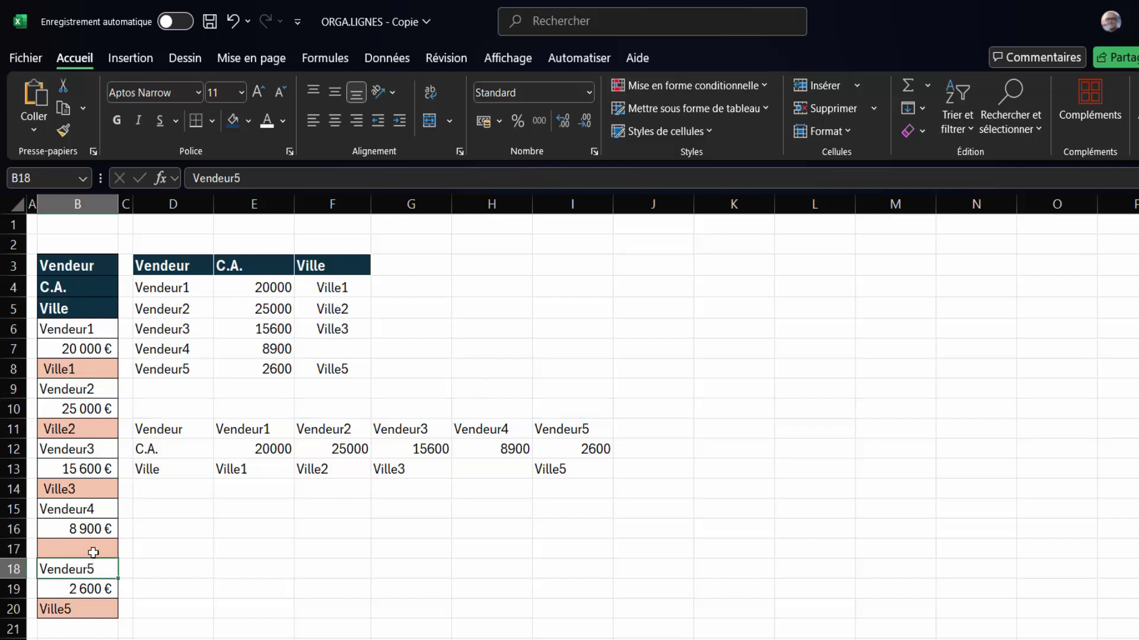
click(93, 551)
text(Ville4)
key(Return)
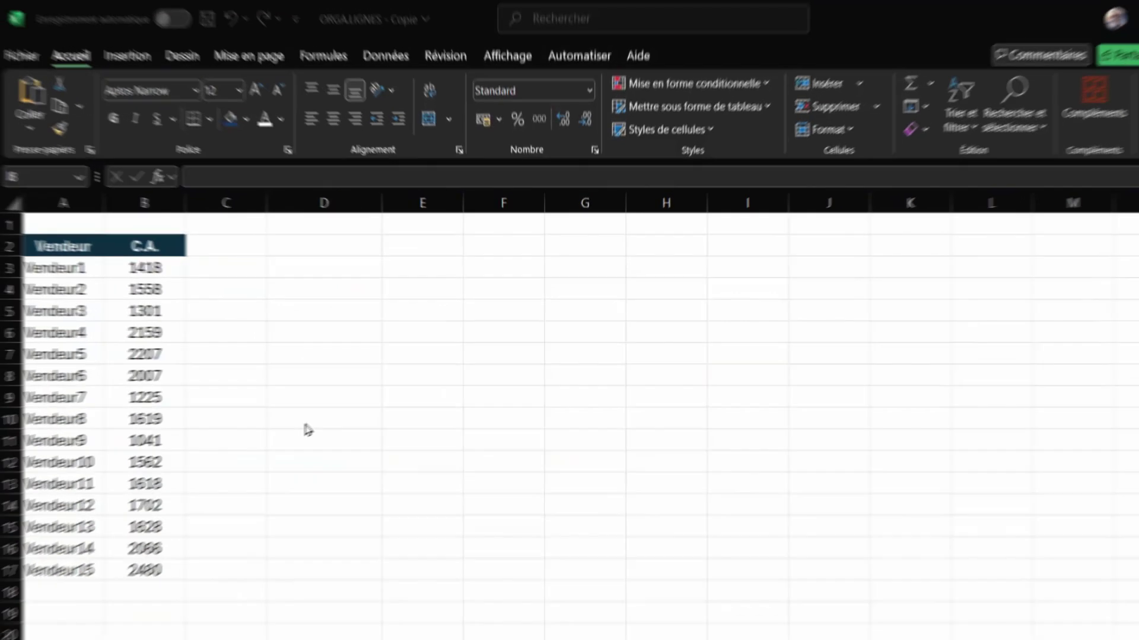
Review the Vendeur and C.A. entries, then start typing =ORG in D3.
click(90, 333)
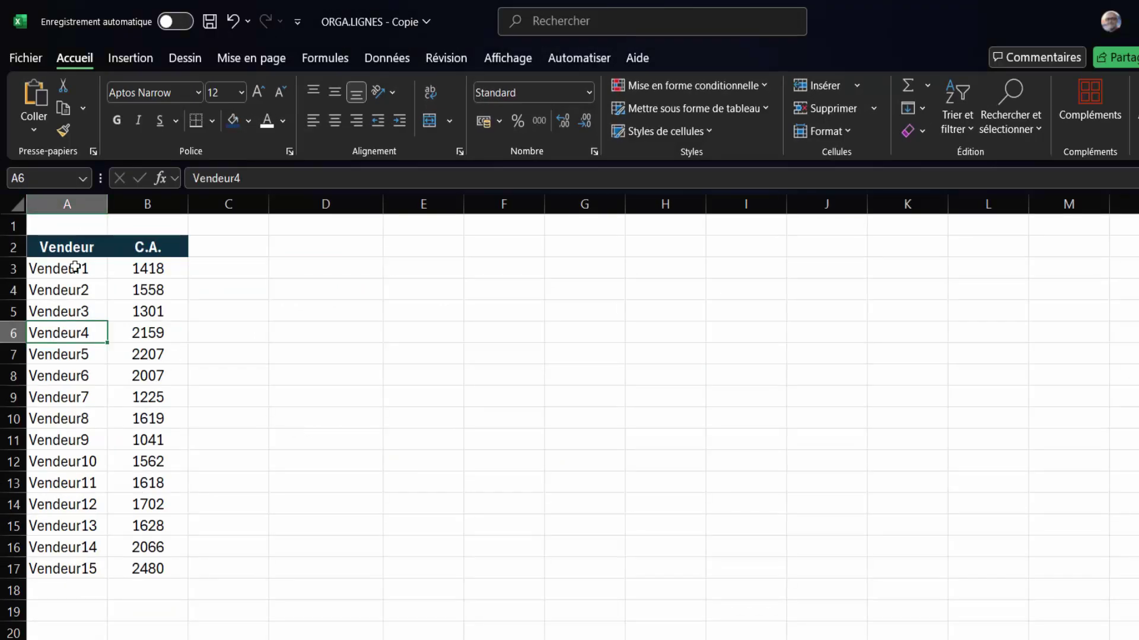
click(145, 273)
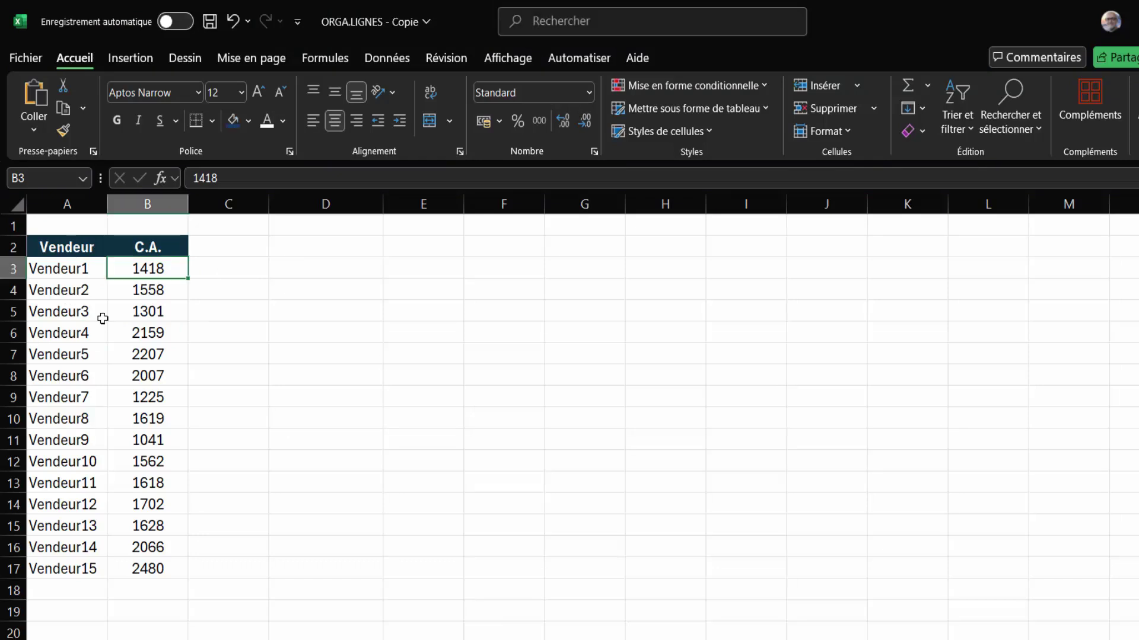
click(63, 270)
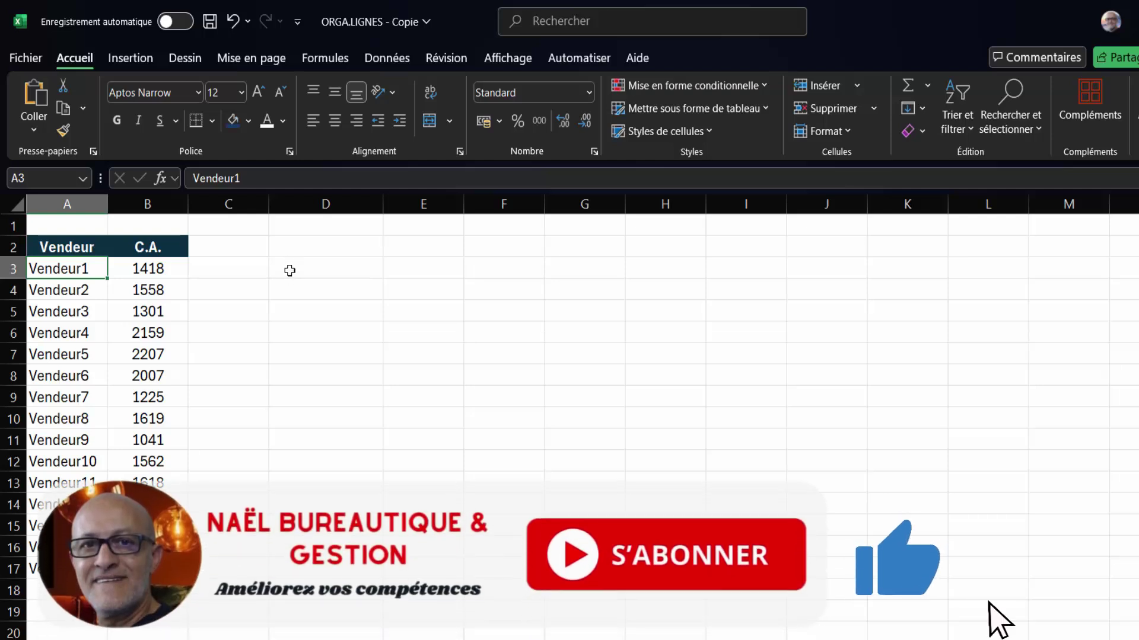
click(289, 271)
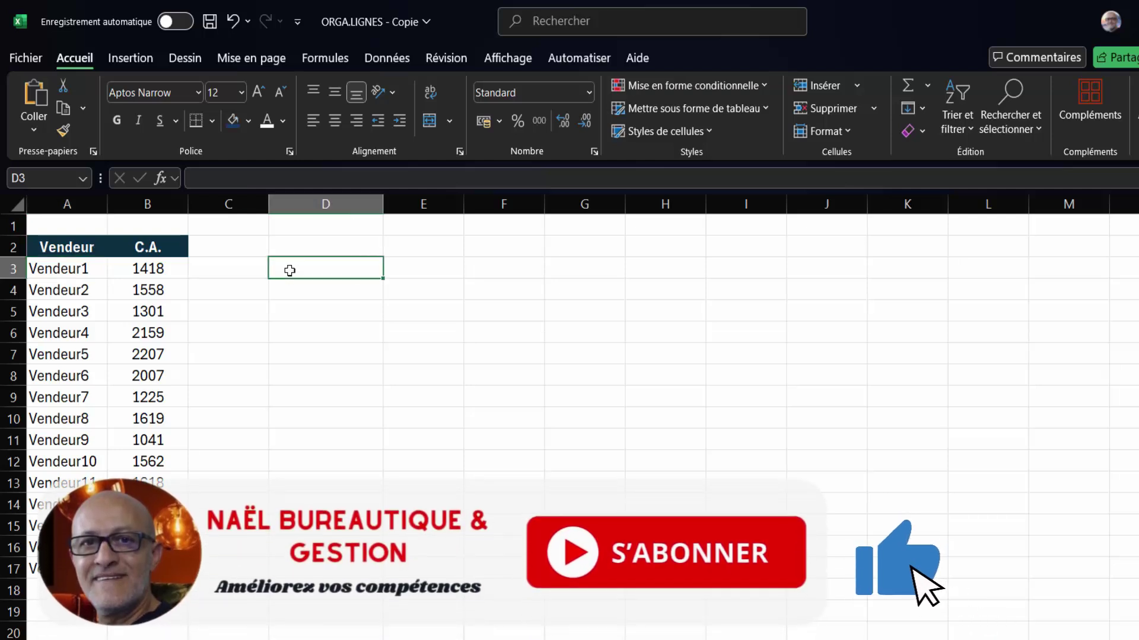
click(59, 269)
key(shift+Down)
key(shift+Down)
key(shift+Down)
click(302, 263)
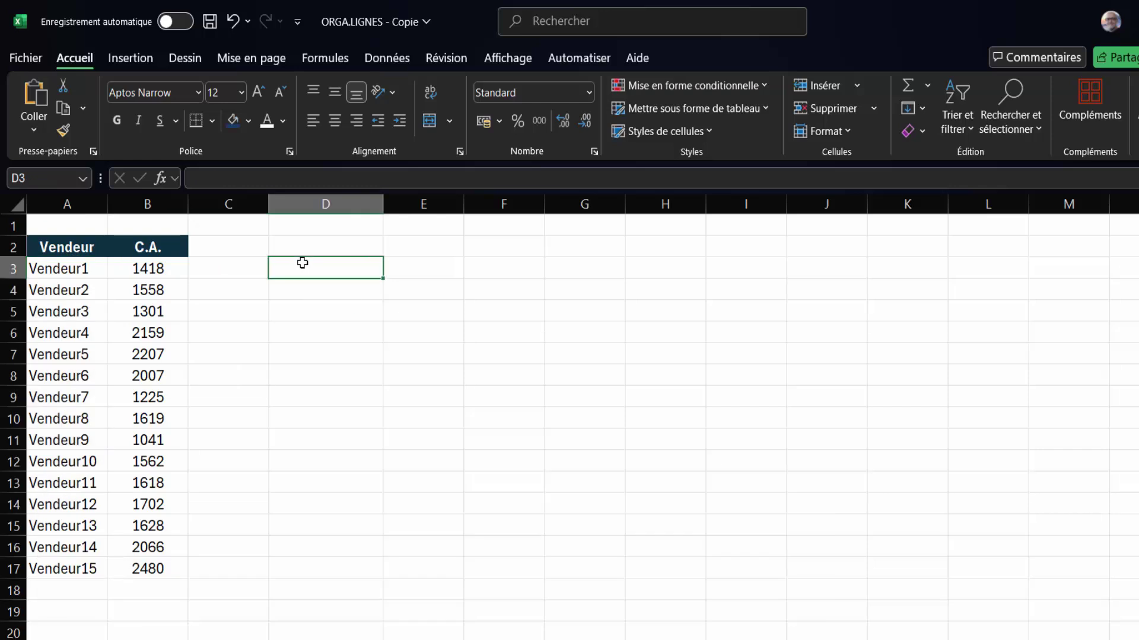
text(=O)
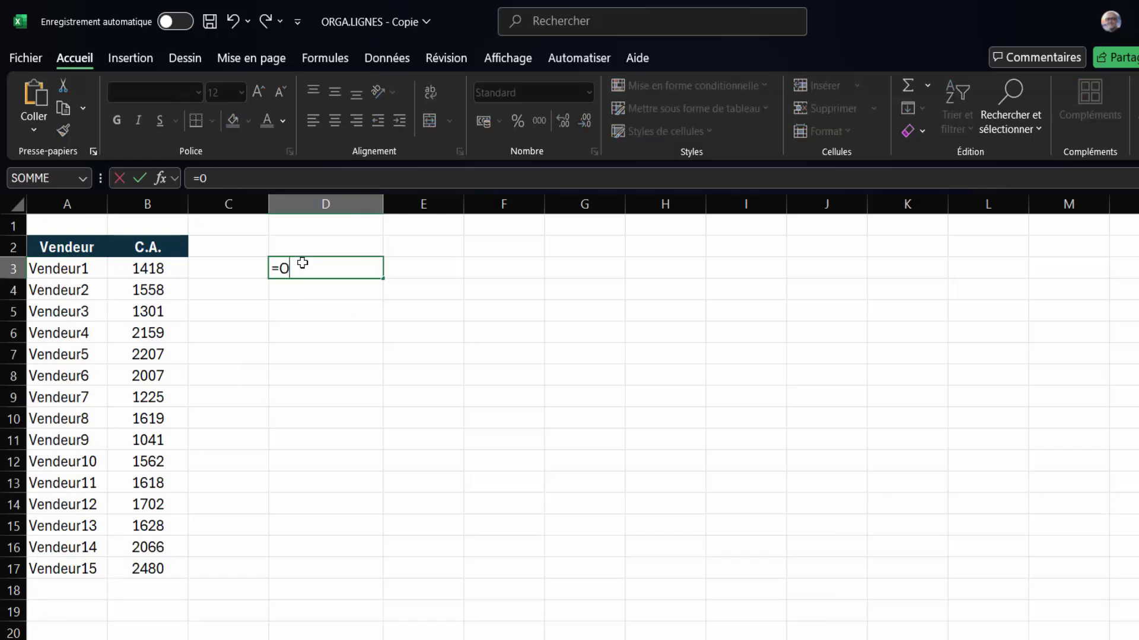
text(RG)
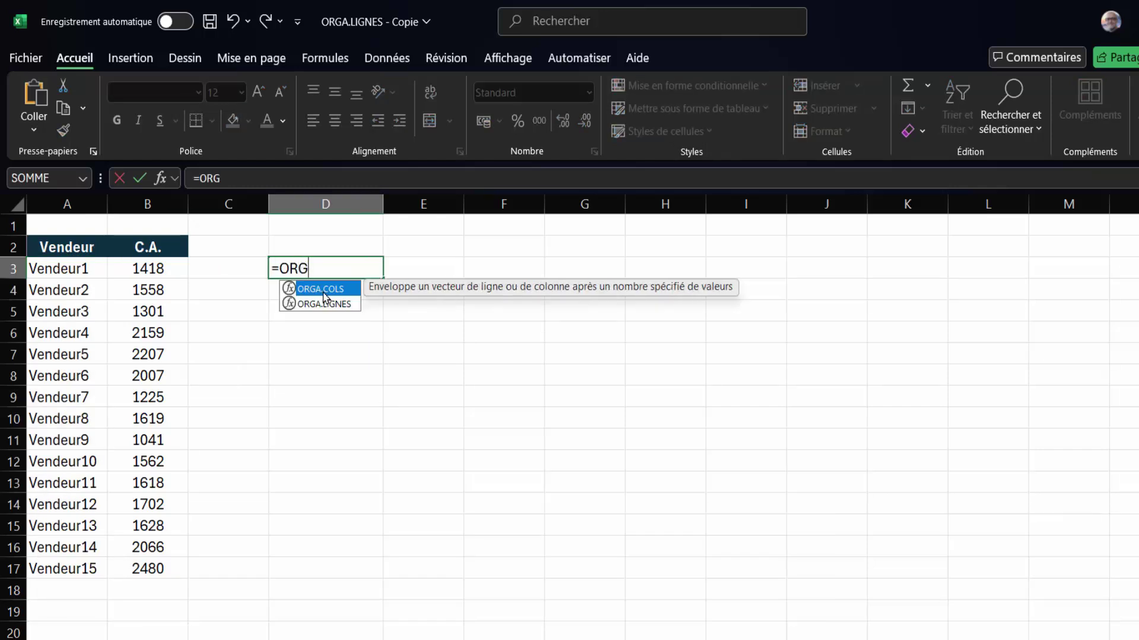
Finish D3 as =ORGA.COLS(A3:A17;6;""), spilling the vendors across D3:F8.
double_click(324, 289)
drag(61, 271, 67, 571)
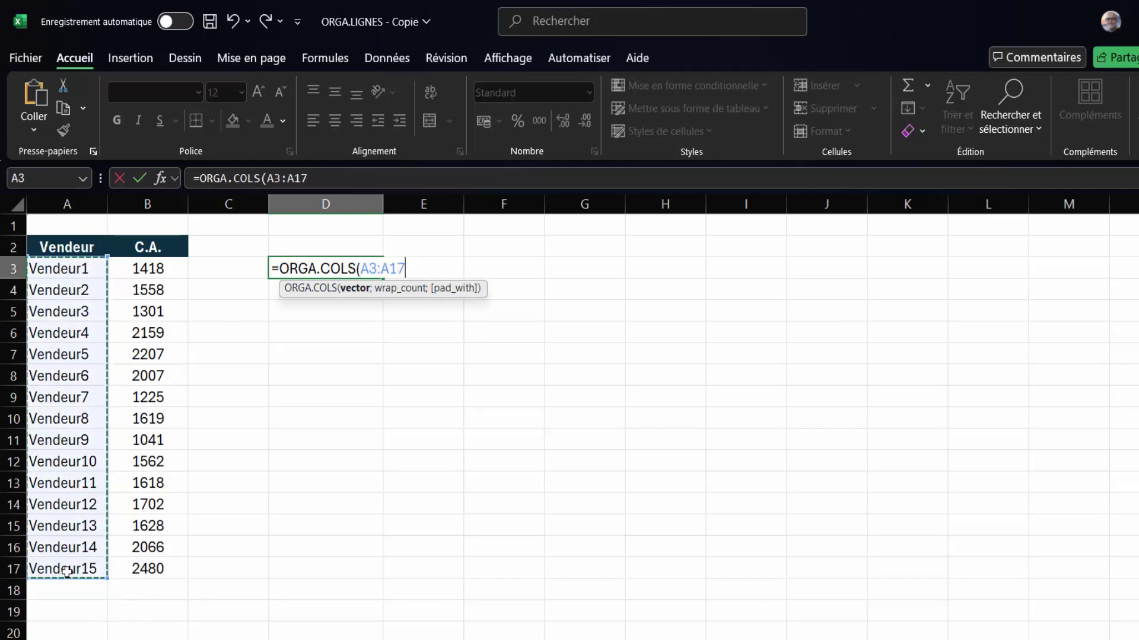
text(;)
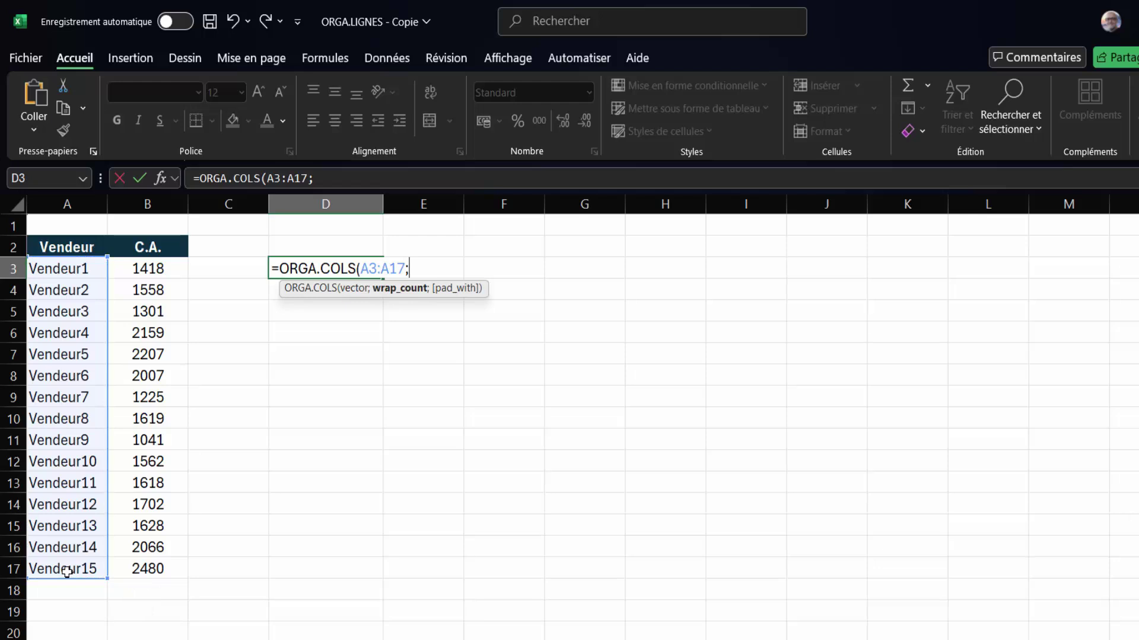
text(6;)
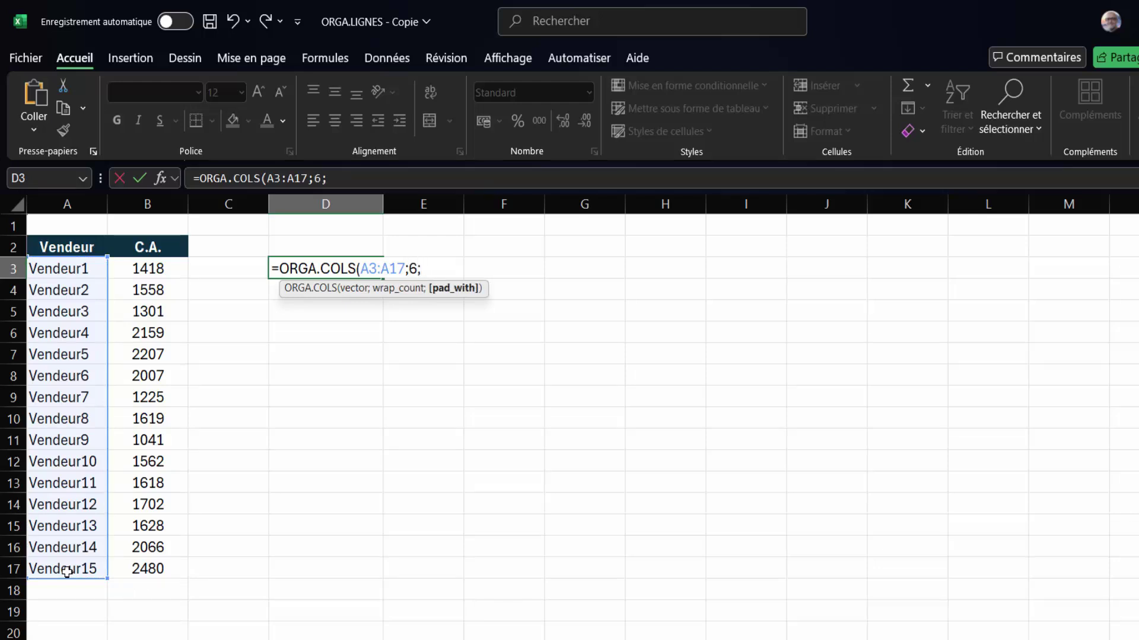
text("")
text())
key(Return)
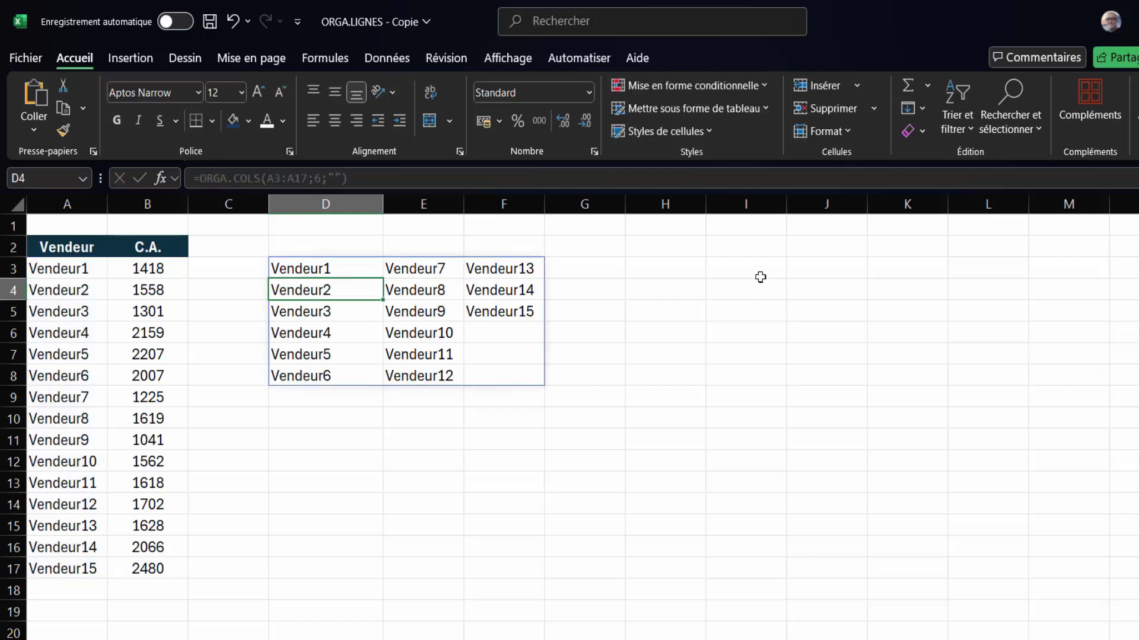
Enter =ORGA.COLS(B3:B17;6;"") in K3 to wrap the C.A. values into six-row columns.
click(940, 265)
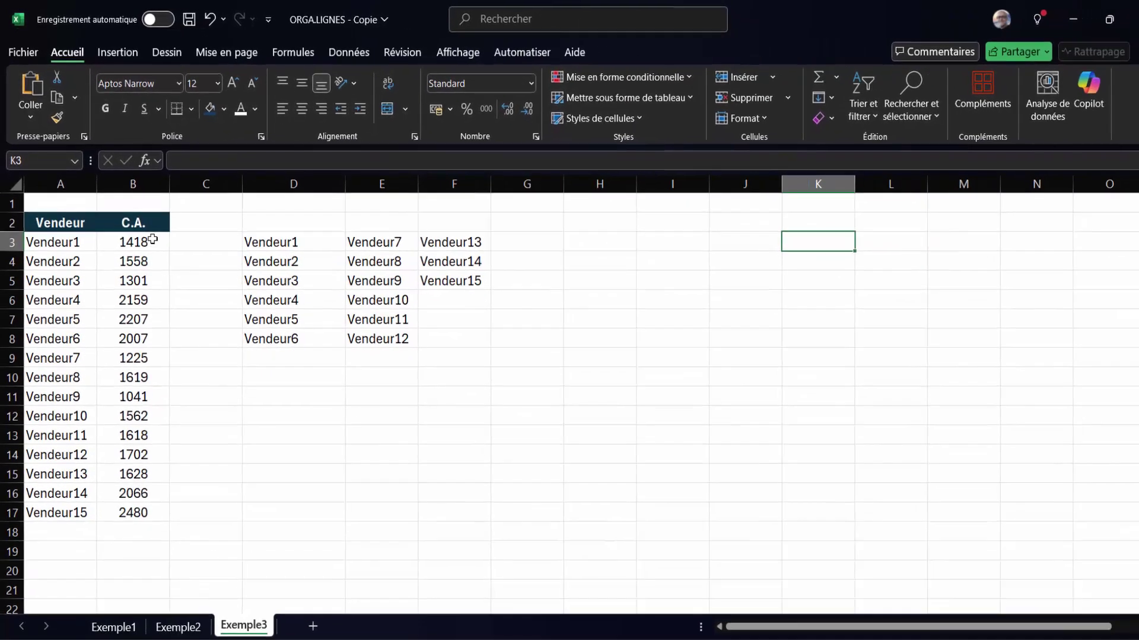
drag(133, 238, 129, 487)
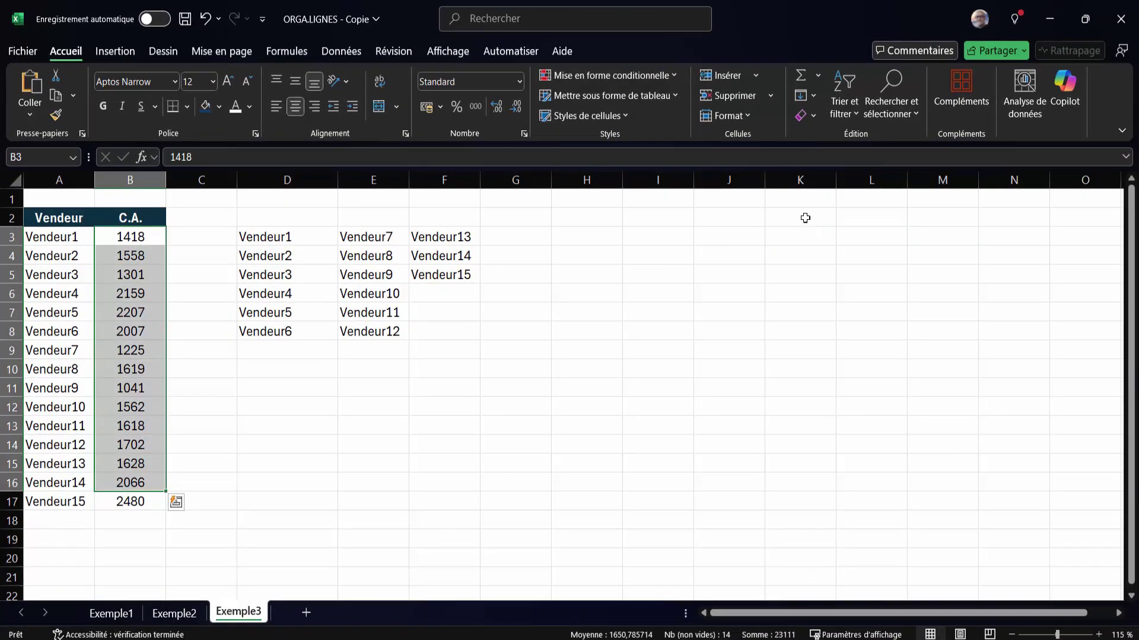
click(799, 236)
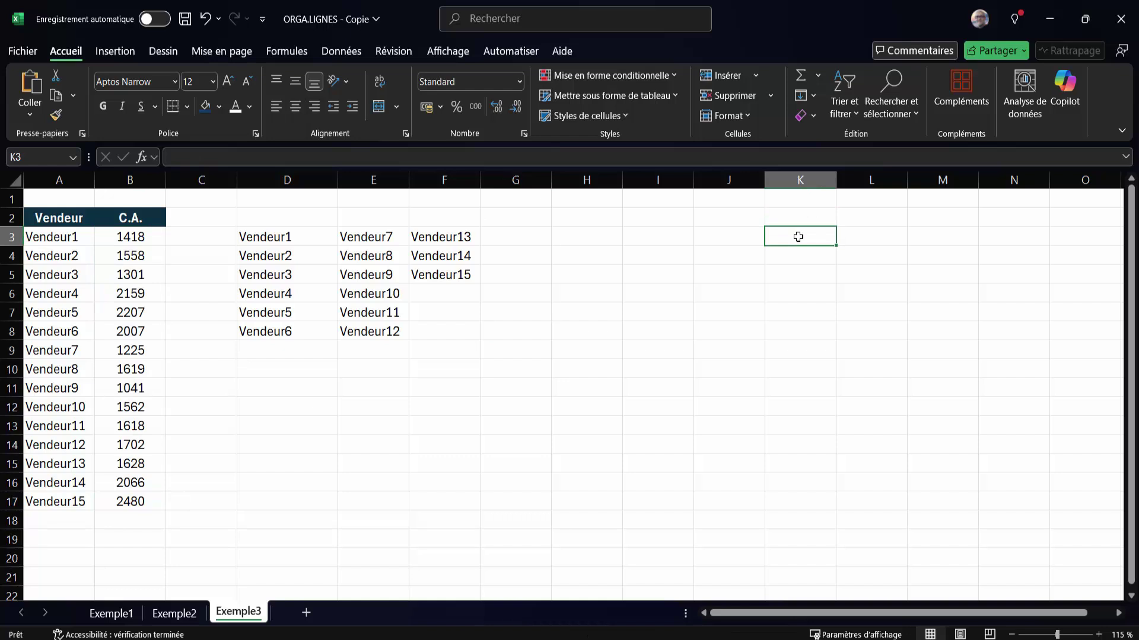
text(=orga)
key(Tab)
drag(131, 237, 128, 497)
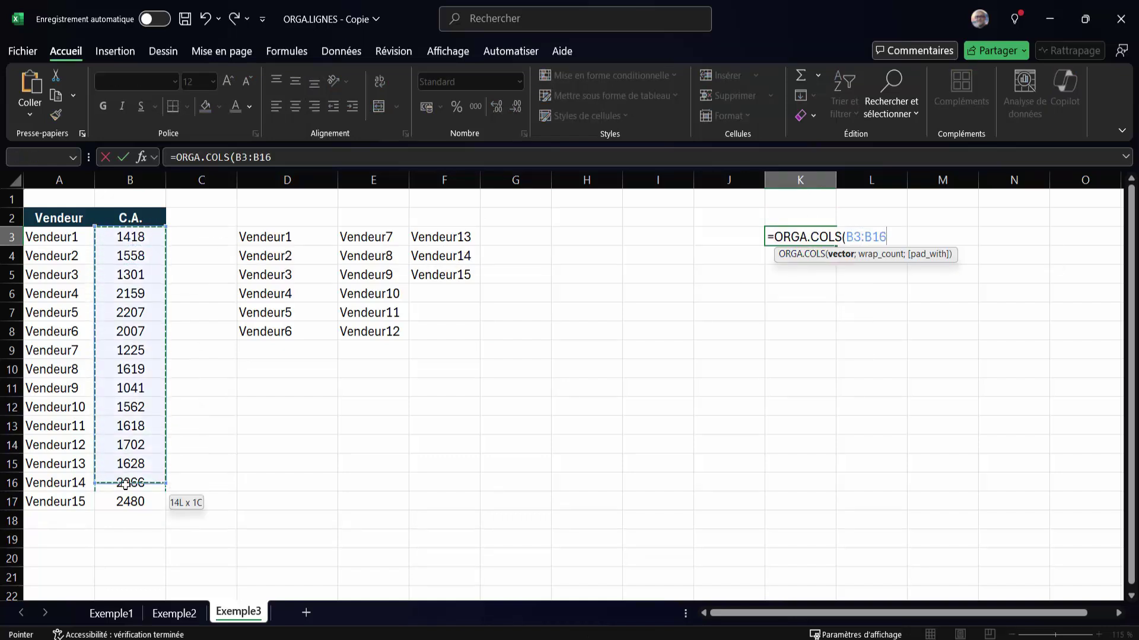
text(;)
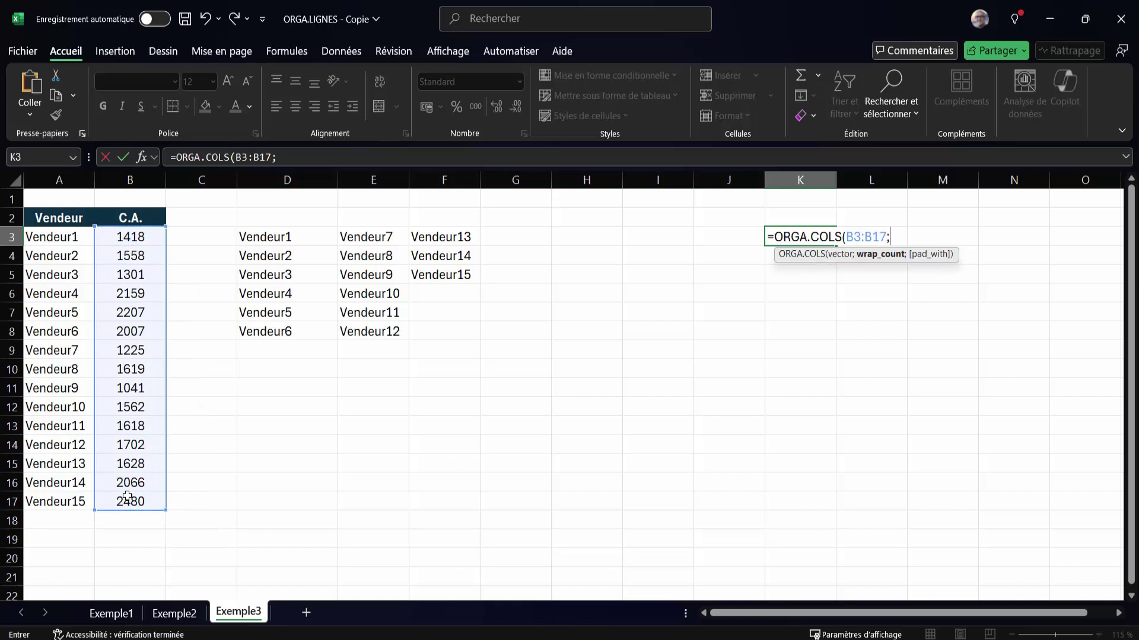
text(6)
text(;)
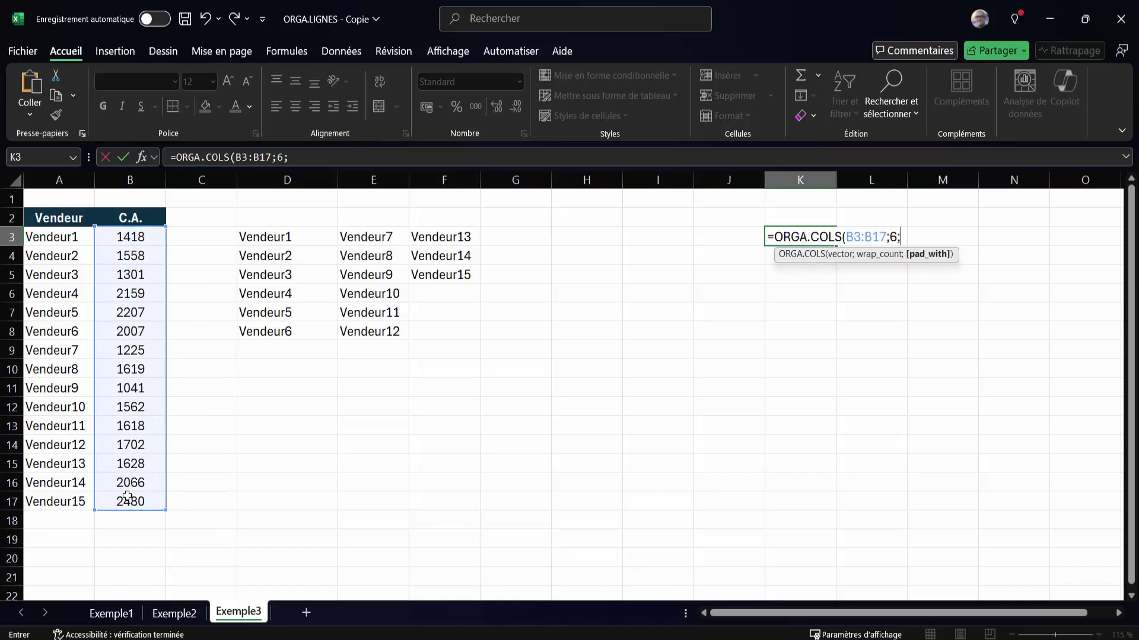
text(""d)
key(Escape)
key(BackSpace)
text())
key(Return)
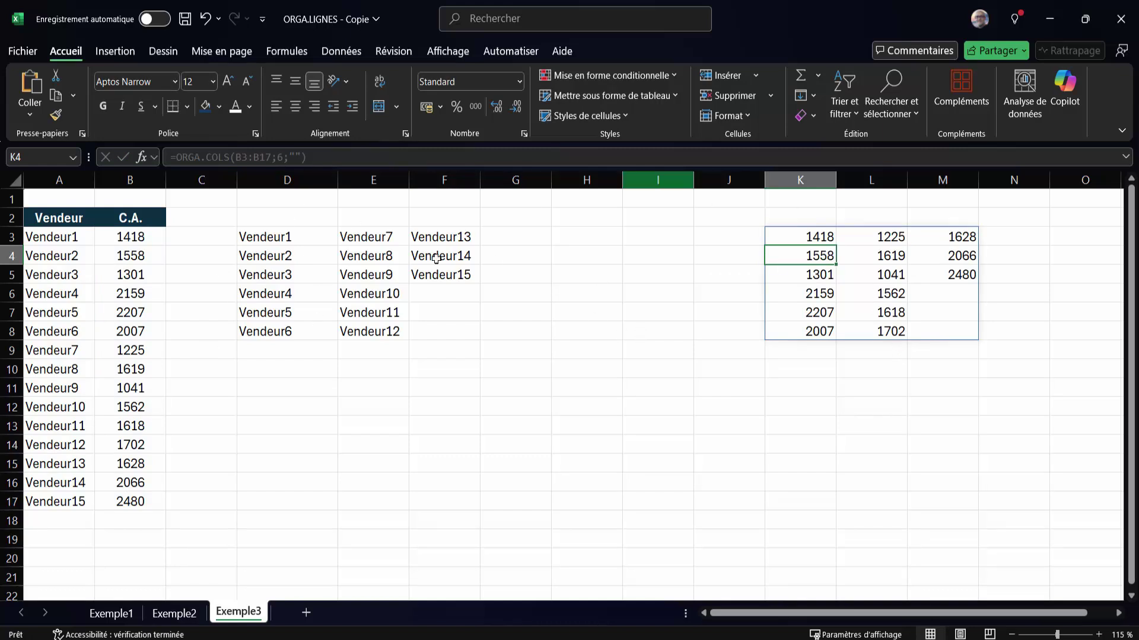
Review the vendor-grid formula in D3 and the values-grid formula in K3 without changing them.
click(274, 237)
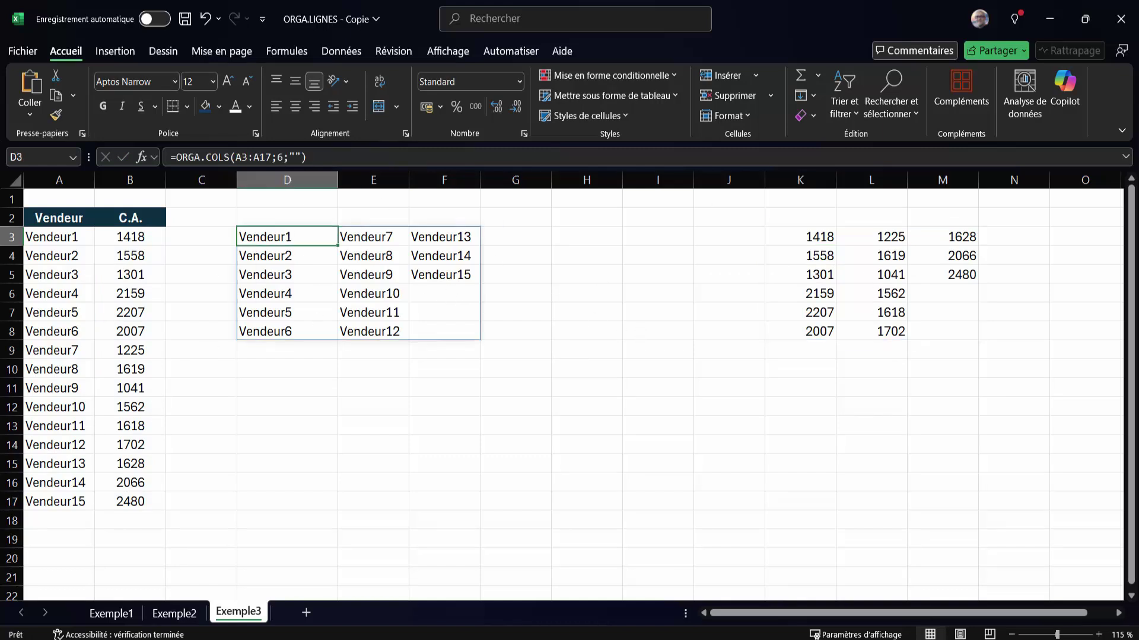
click(822, 237)
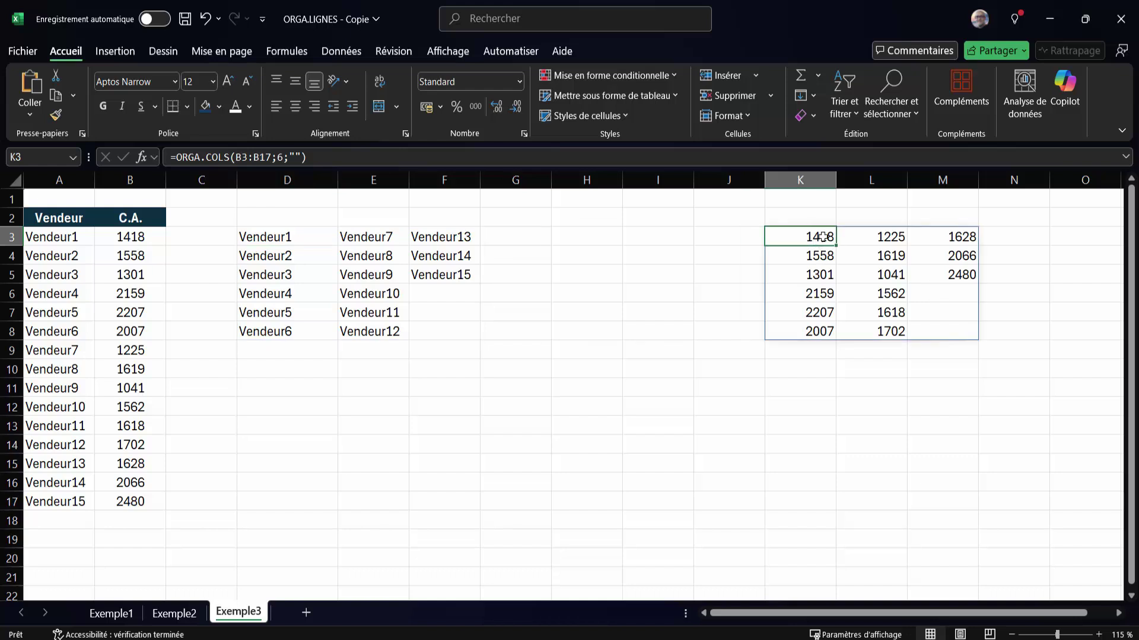
double_click(821, 238)
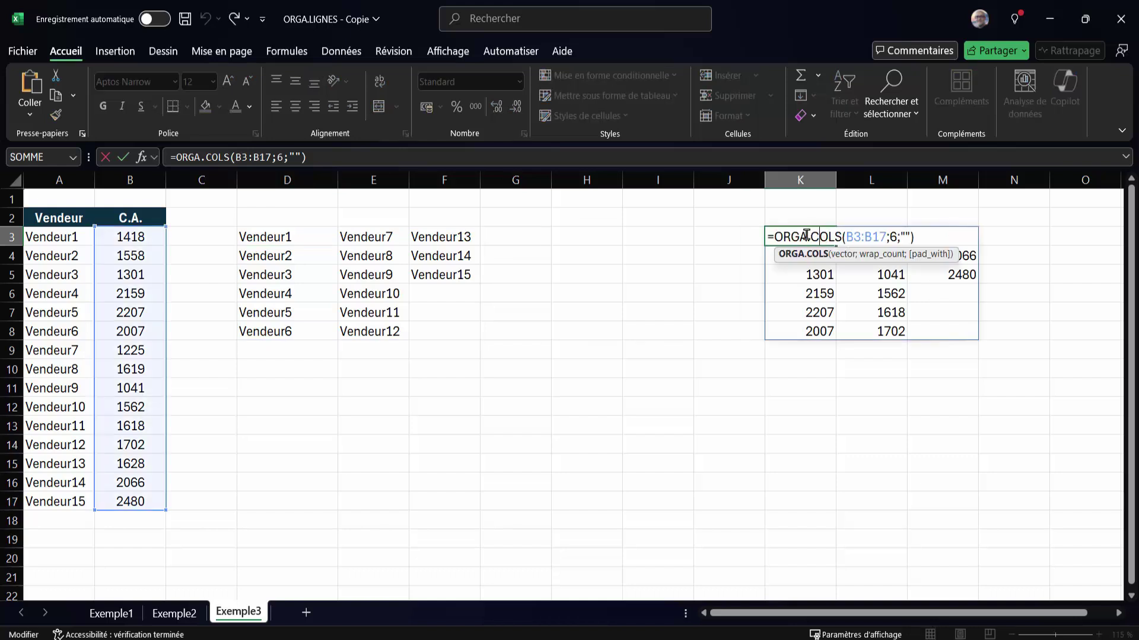
drag(777, 238, 920, 243)
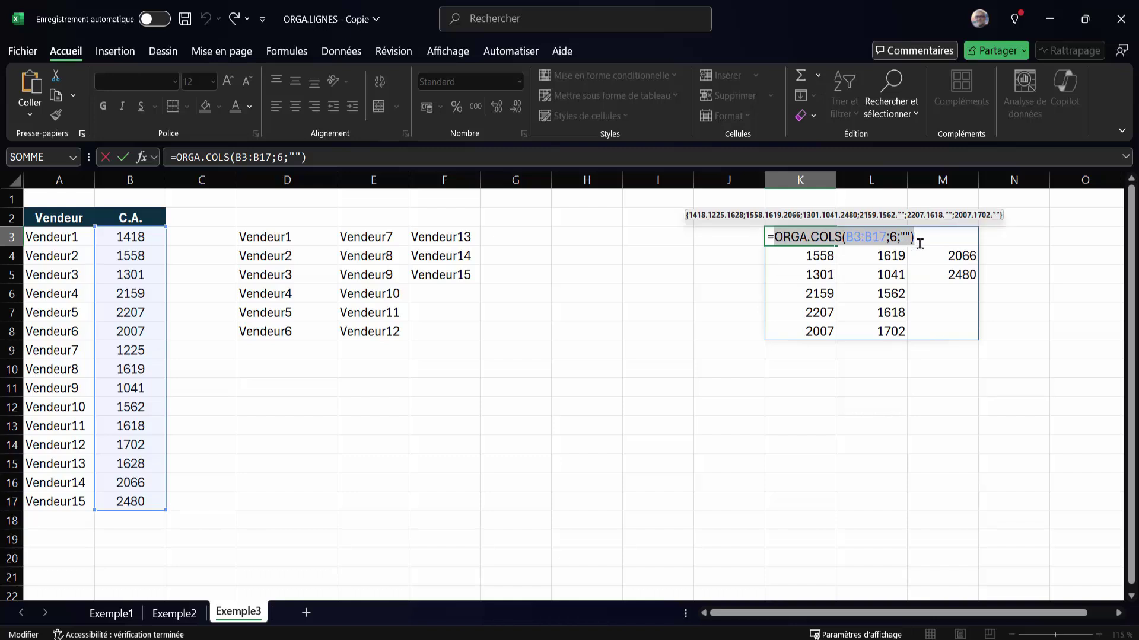
key(Escape)
click(253, 239)
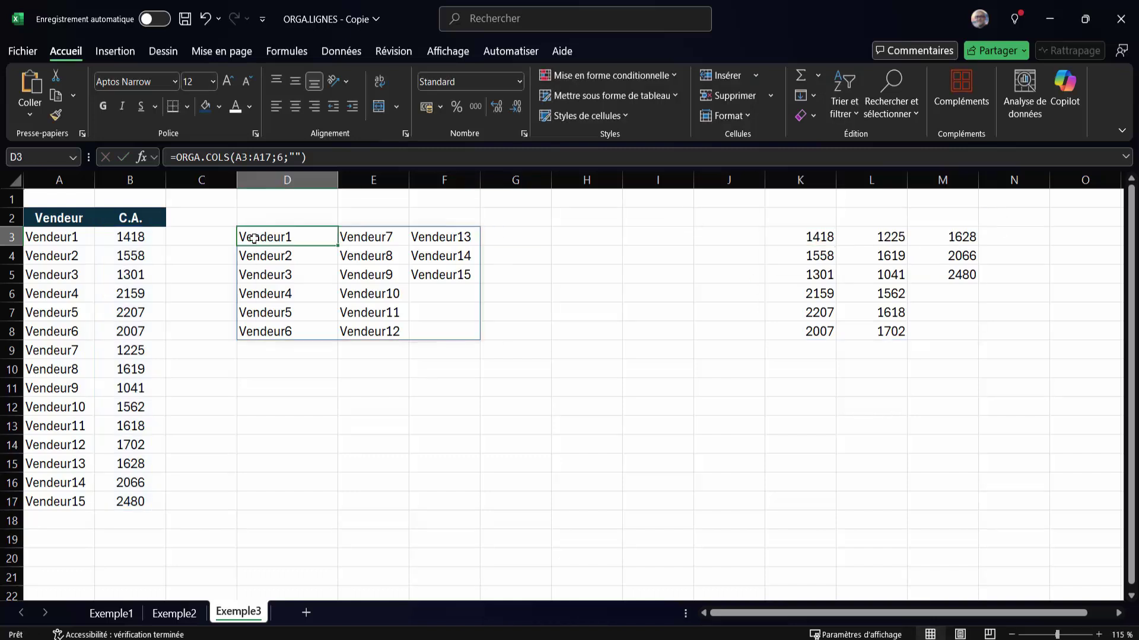
Wrap D3's formula in ASSEMB.V, stacking ORGA.COLS(B3:B17;6;"") below the vendor grid.
double_click(253, 238)
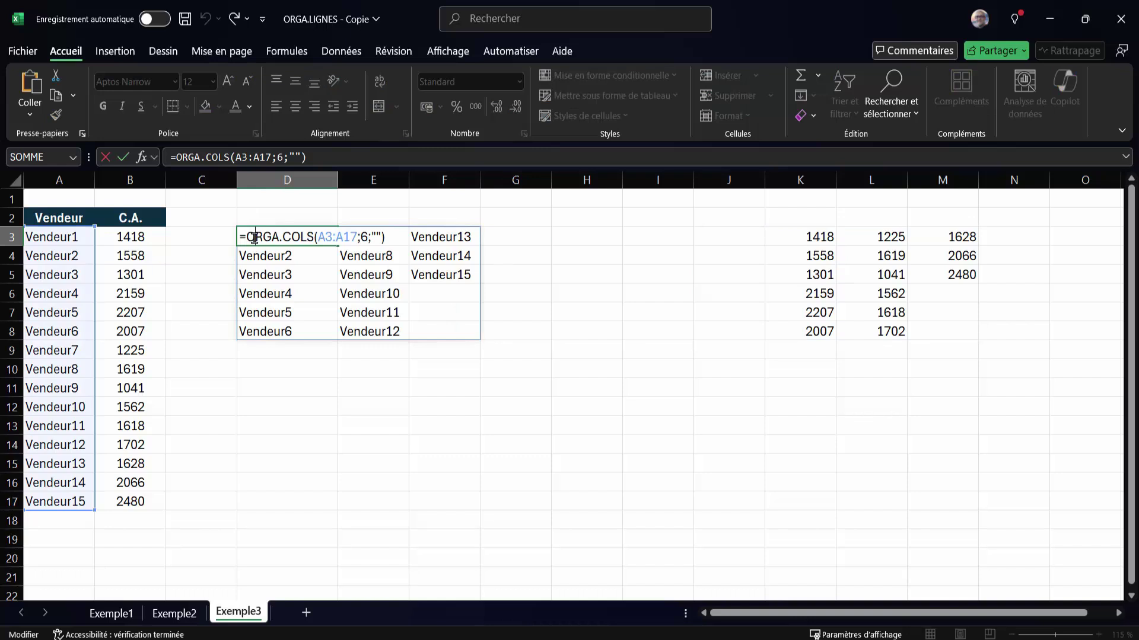
click(178, 157)
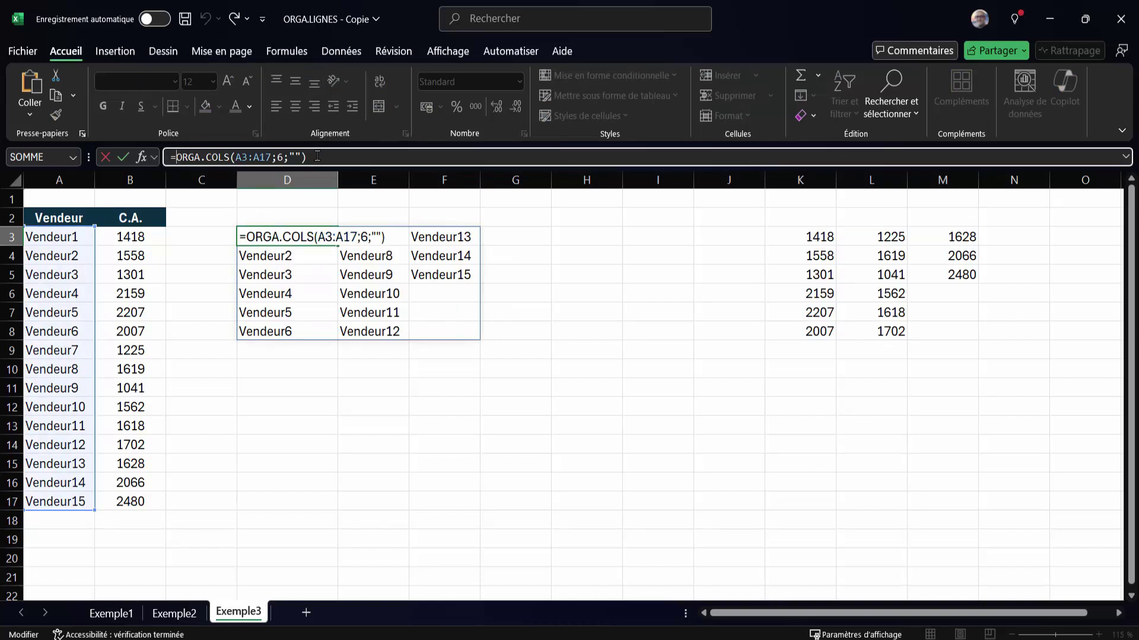
text(ASSEMB.V()
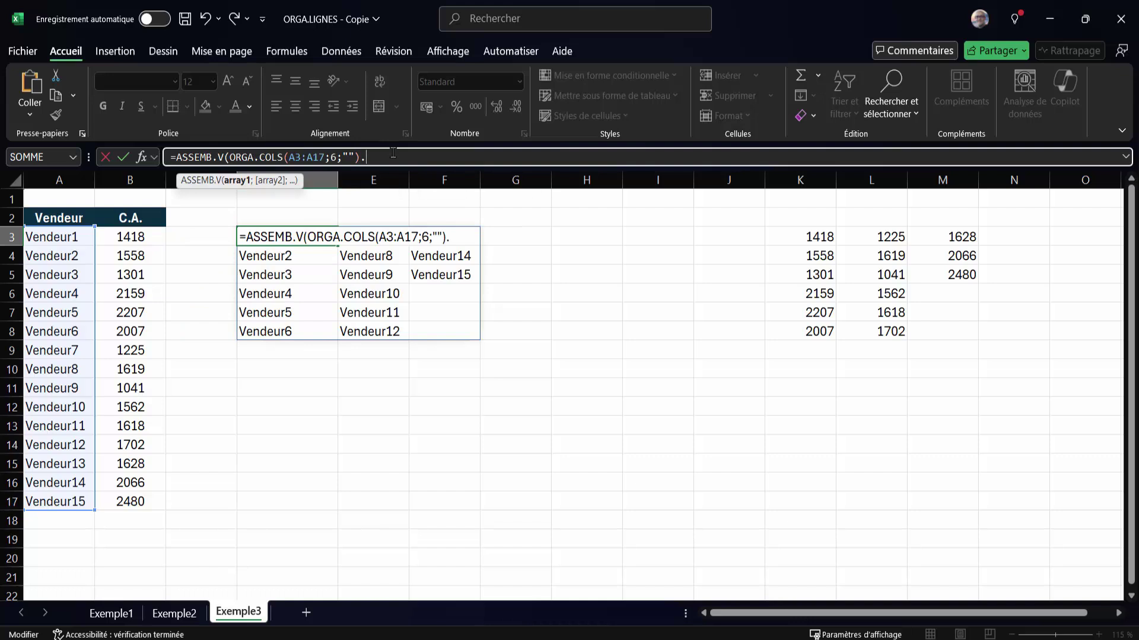
text(;)
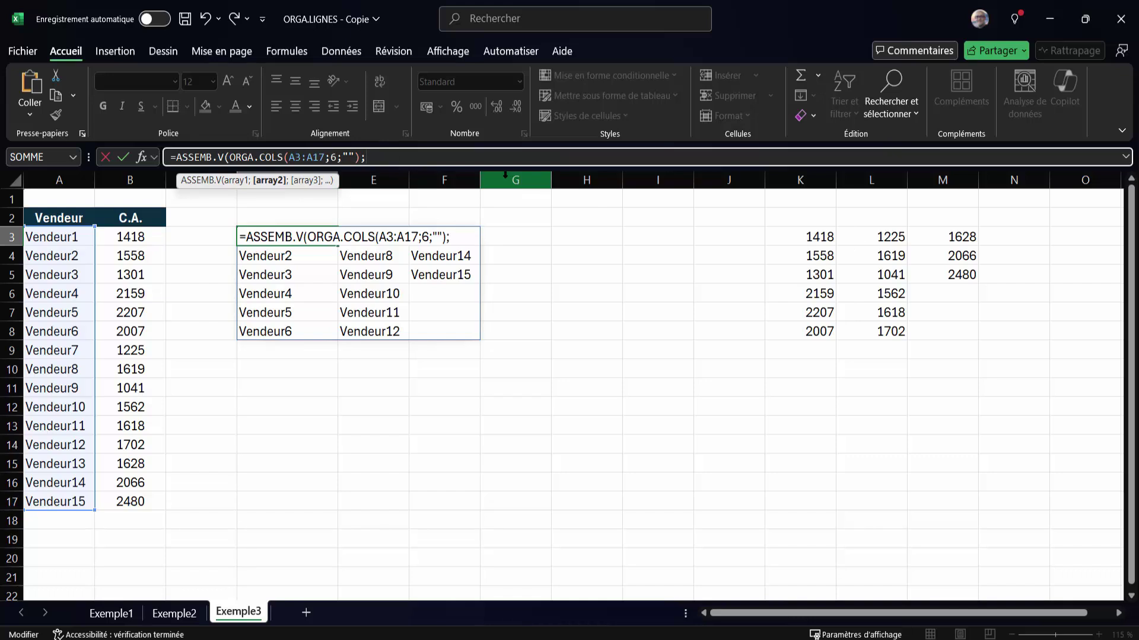
text(ORGA.COLS(B3:B17;6;"")))
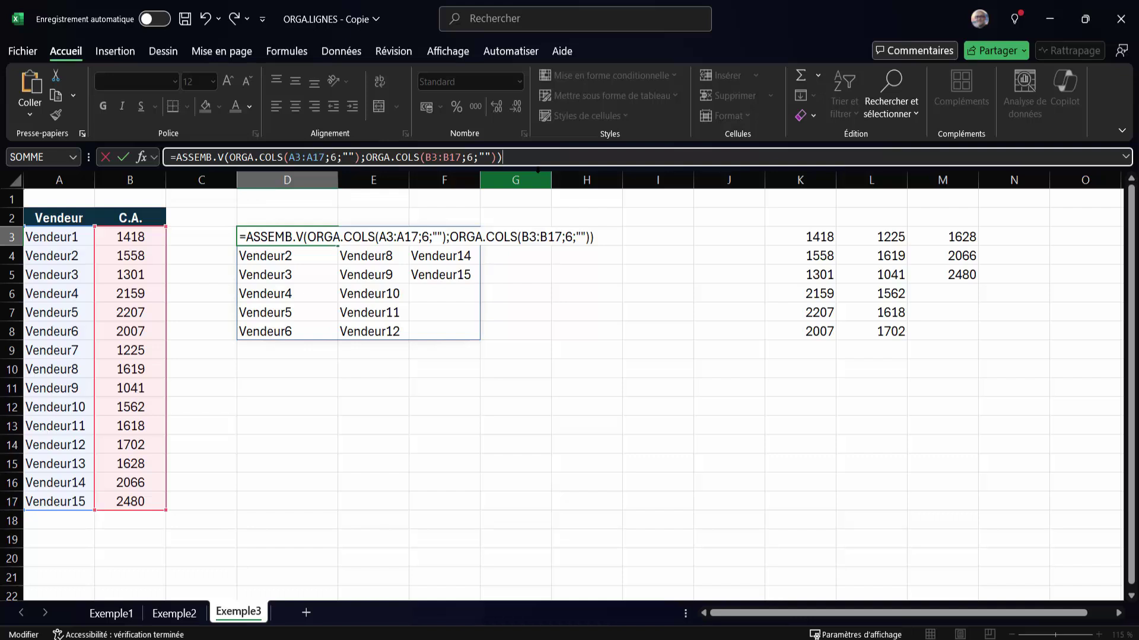
key(Return)
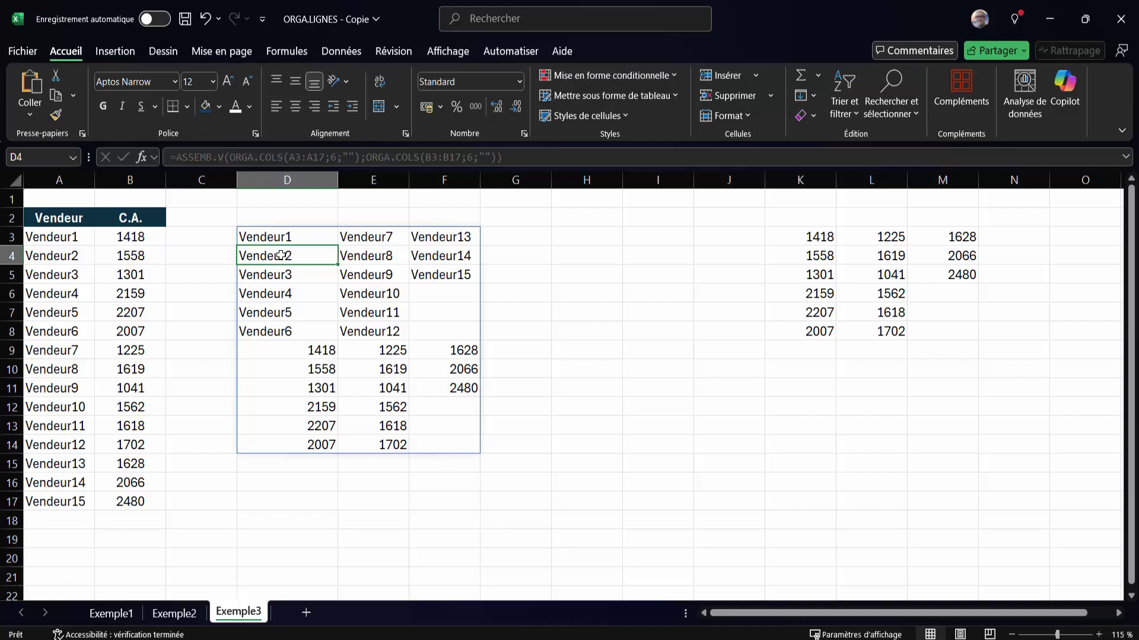
Wrap the D3 formula in DANSCOL(...;;VRAI) to read the stacked grids column by column.
click(285, 237)
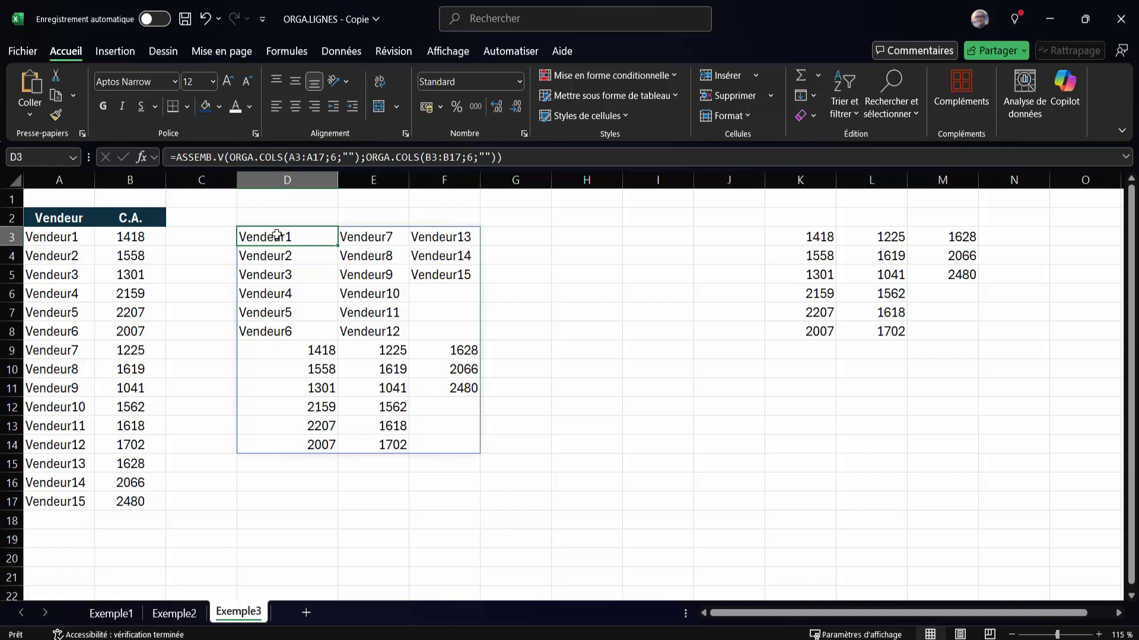
click(177, 157)
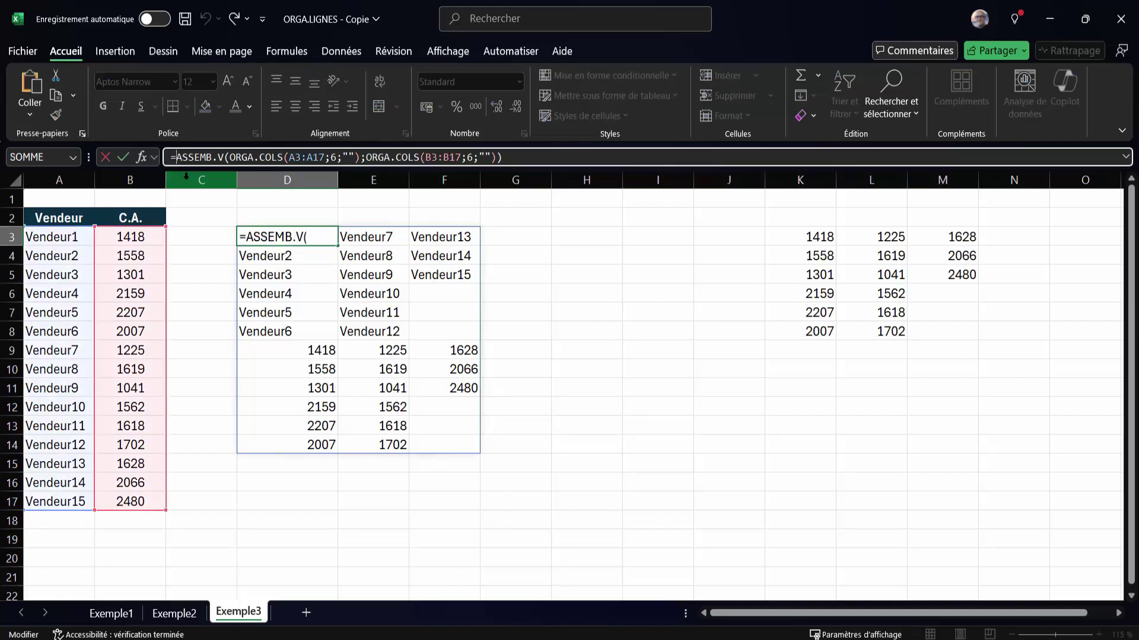
text(D)
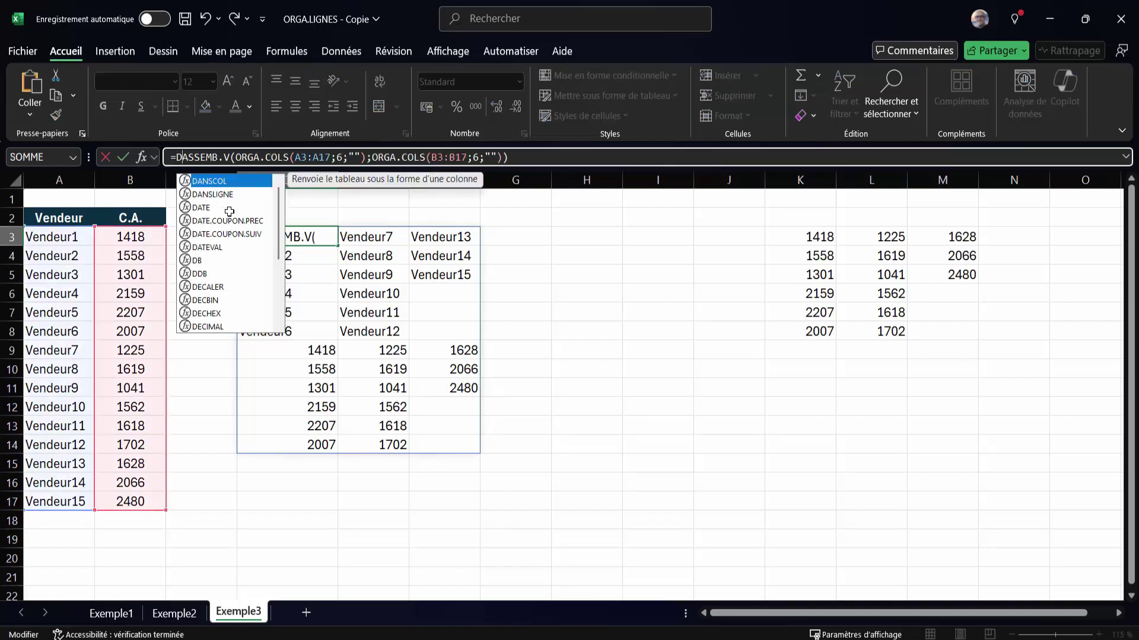
text(ANS)
key(Escape)
key(Escape)
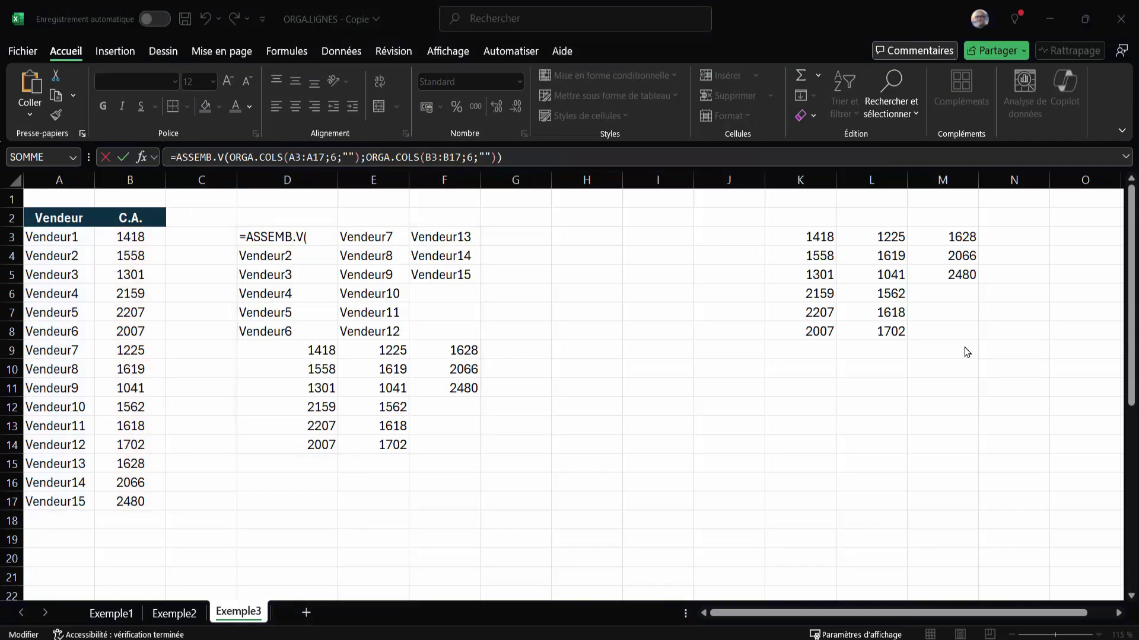
click(179, 158)
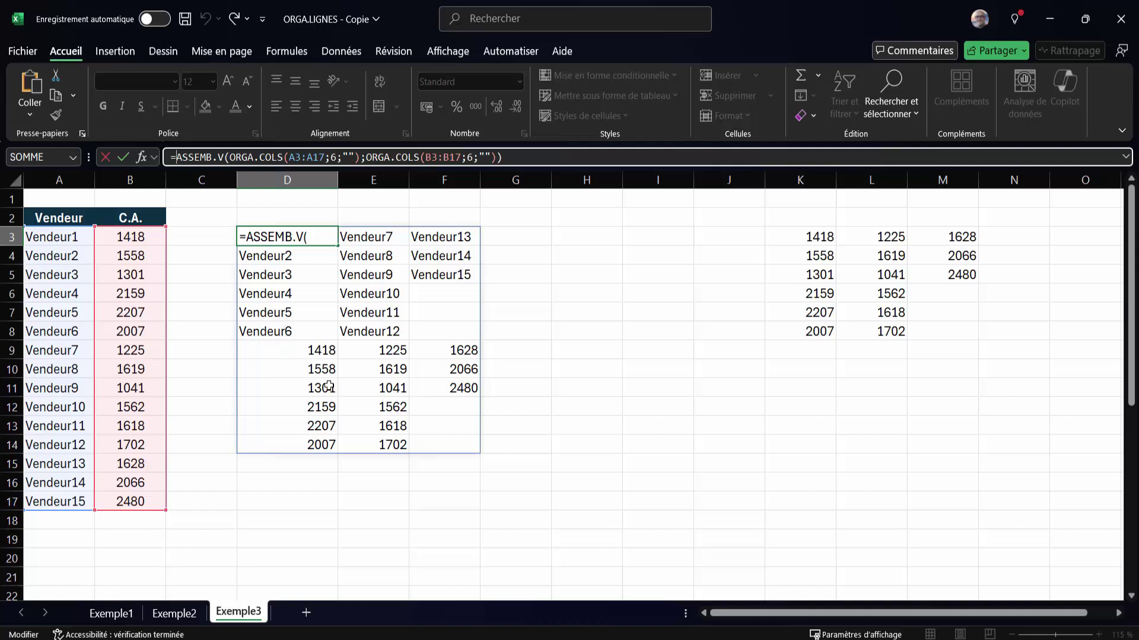
text(DANS)
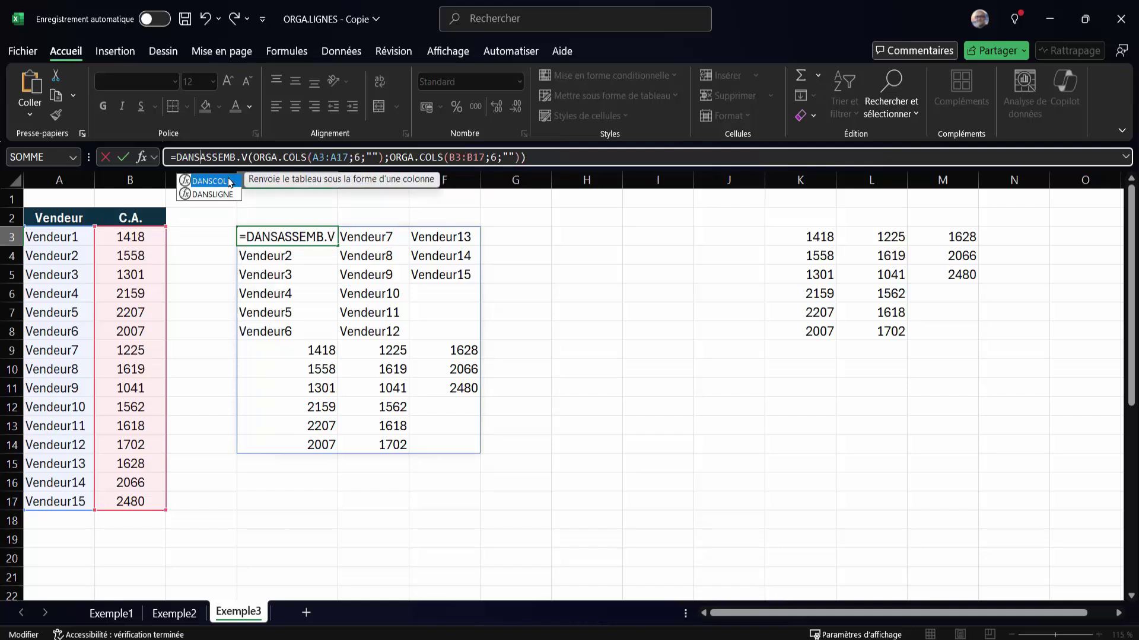
double_click(217, 185)
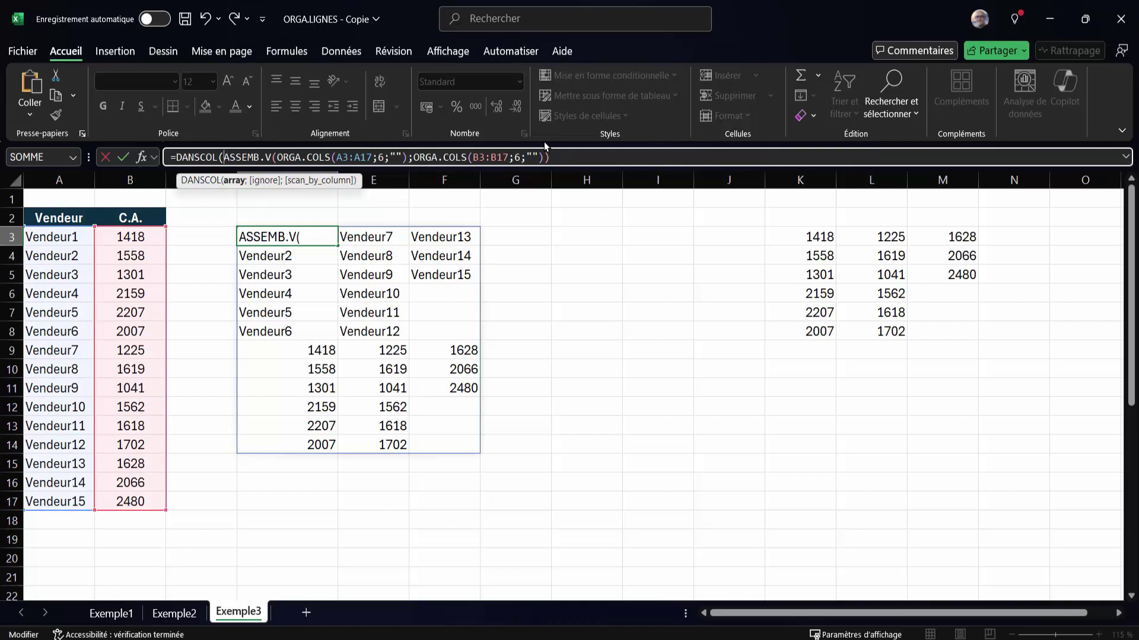
click(565, 157)
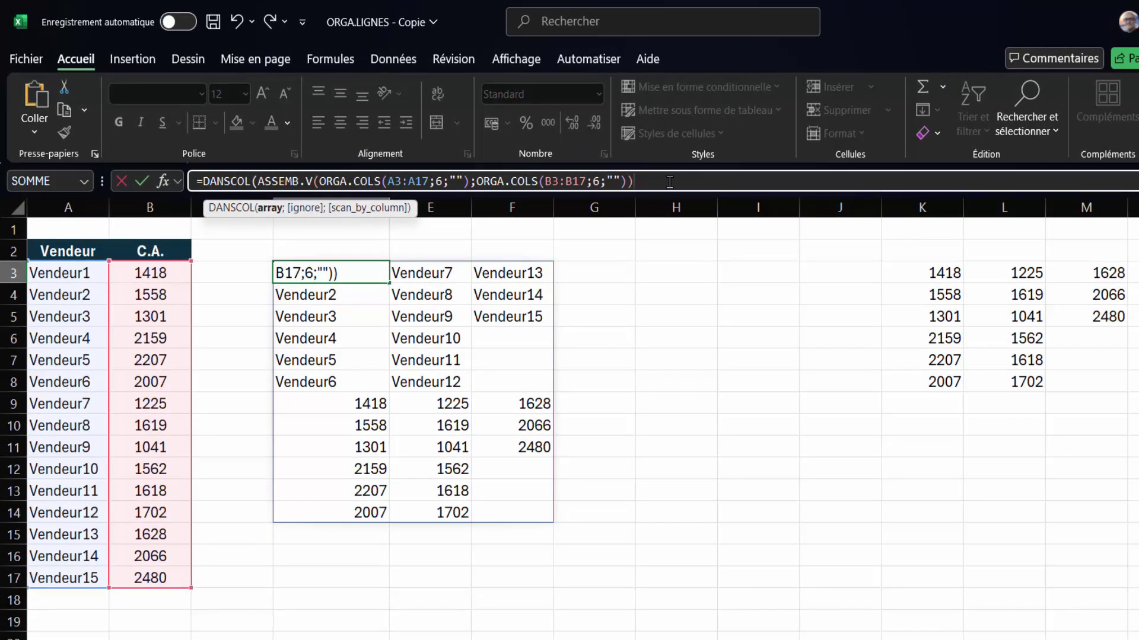
text(.)
text(;)
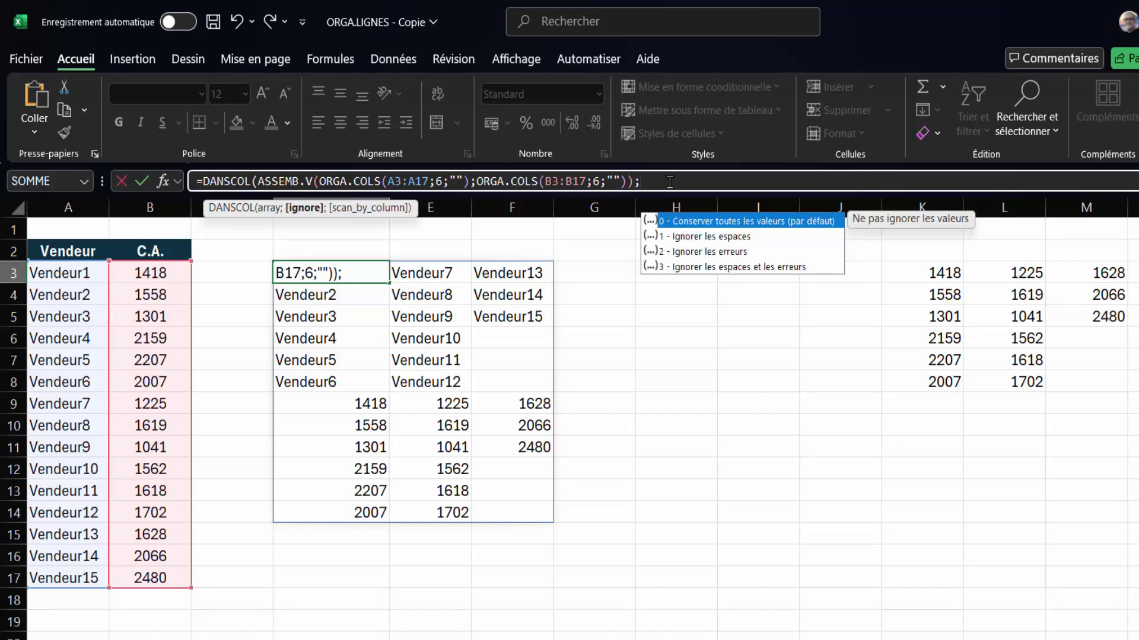
text(;VRAI))
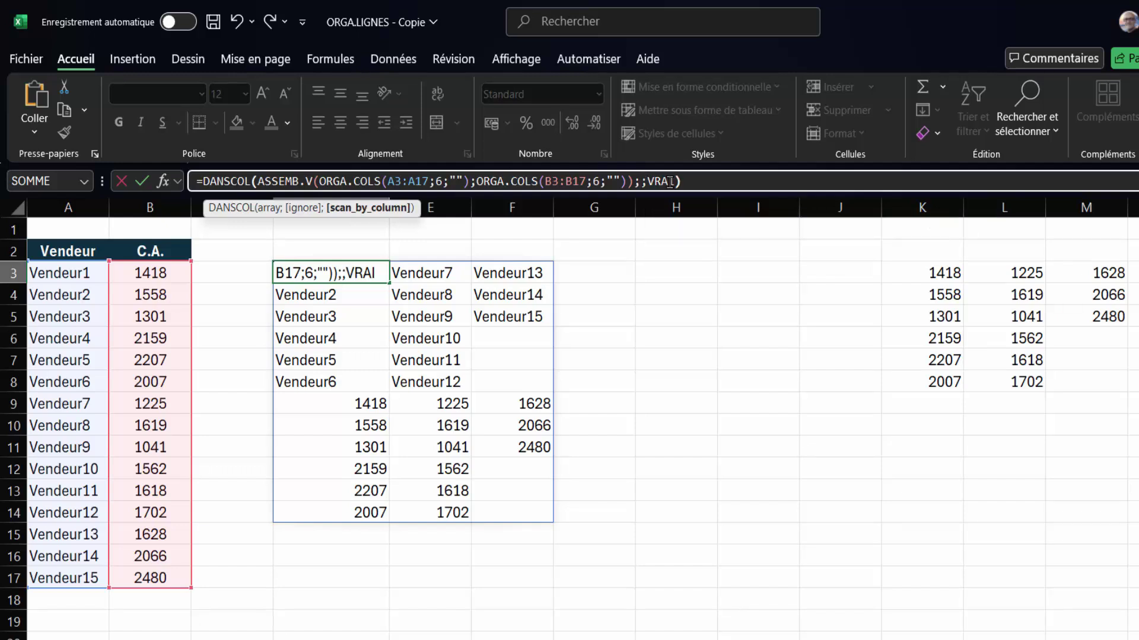
key(Return)
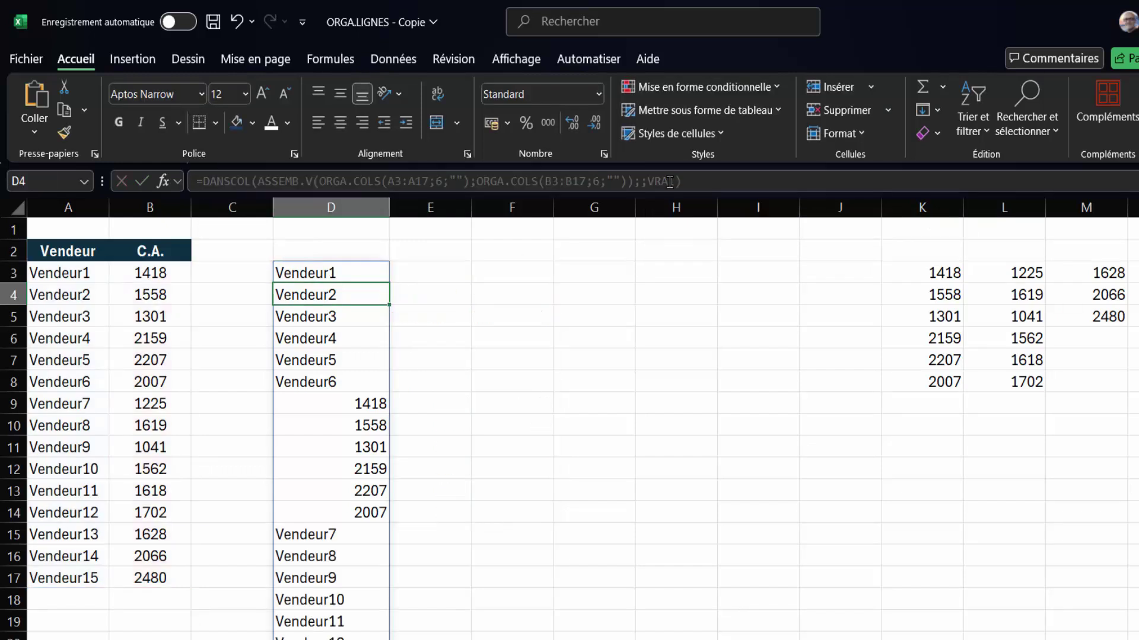
Wrap the D3 formula in ORGA.COLS(...;6) so vendor/C.A. pairs spill across D3:I8.
scroll(338, 300, down, 4)
scroll(338, 302, down, 3)
scroll(338, 299, up, 6)
scroll(335, 291, up, 1)
click(333, 274)
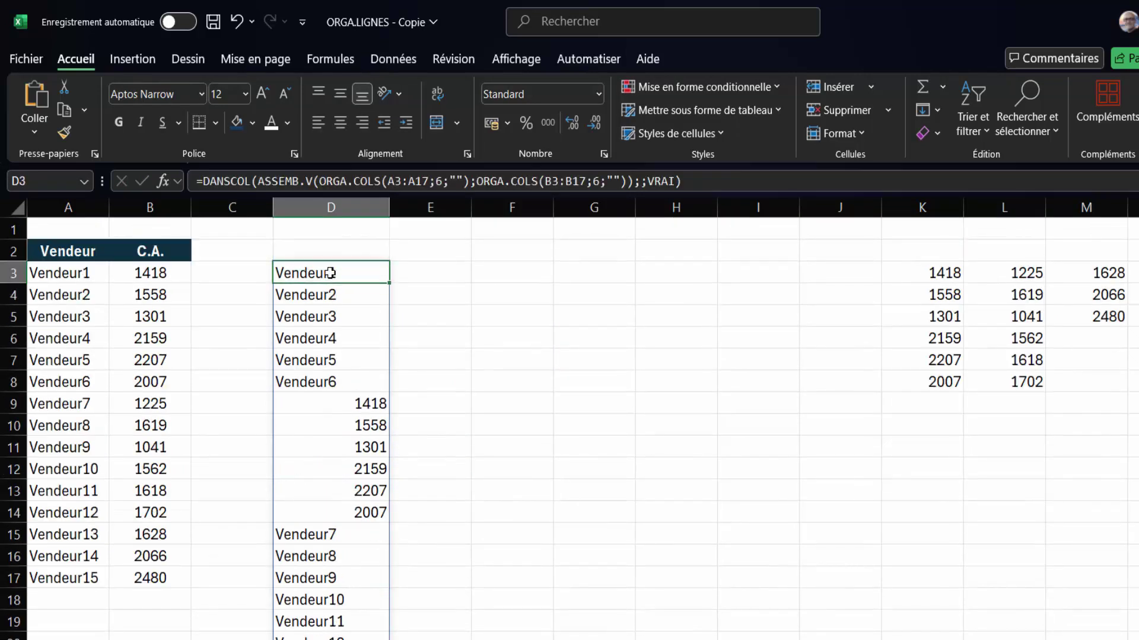
click(204, 181)
text(ORGA)
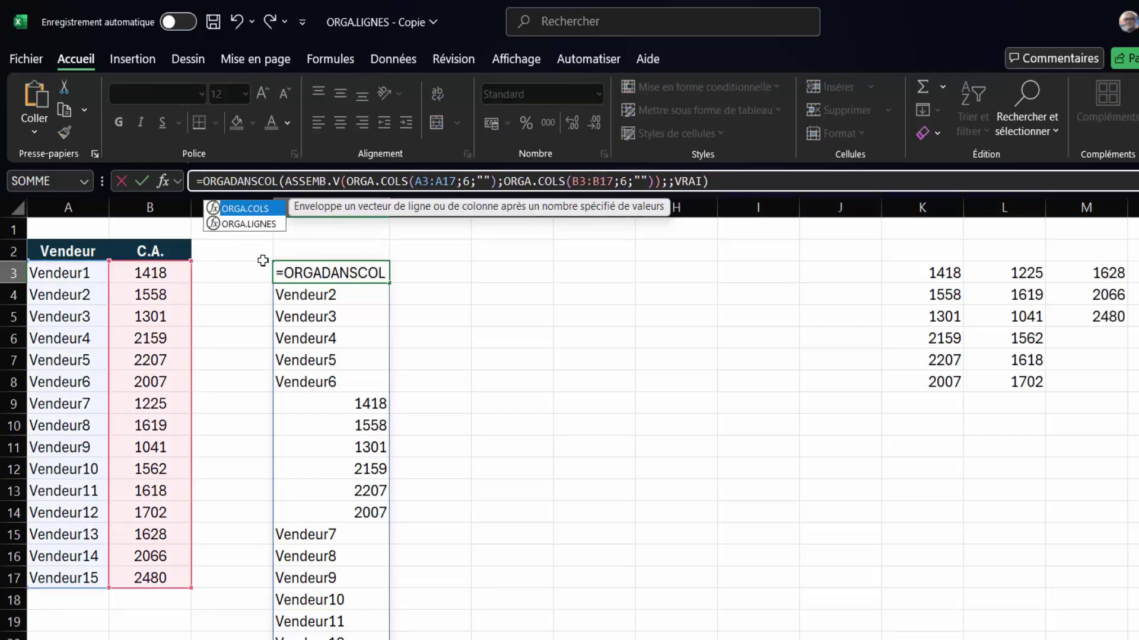
double_click(261, 210)
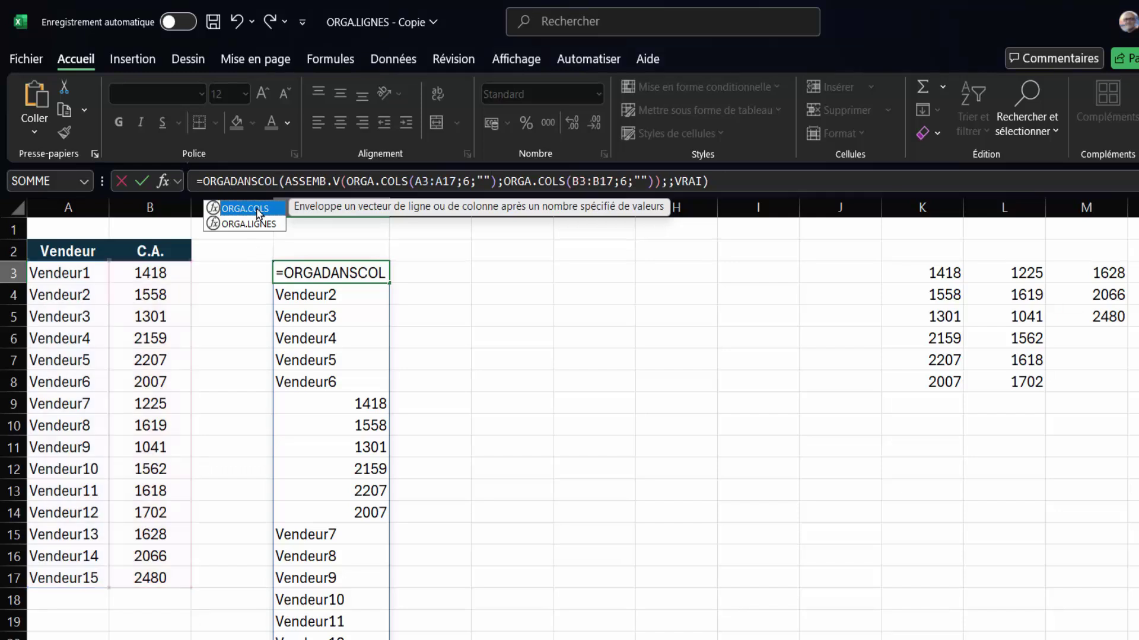
click(767, 177)
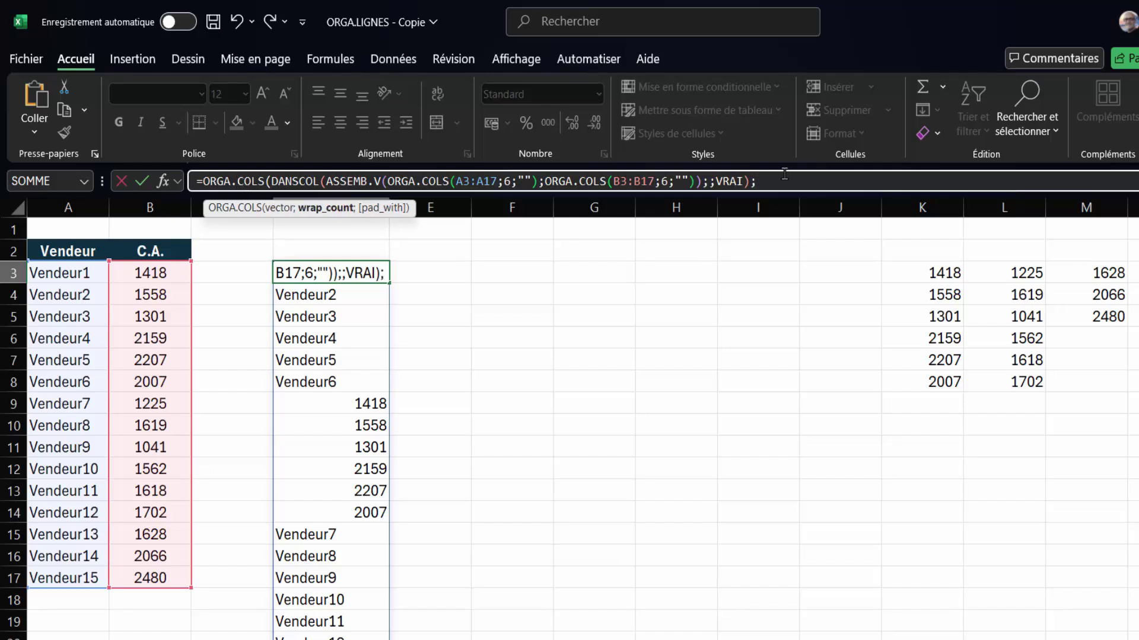
text(6))
key(Return)
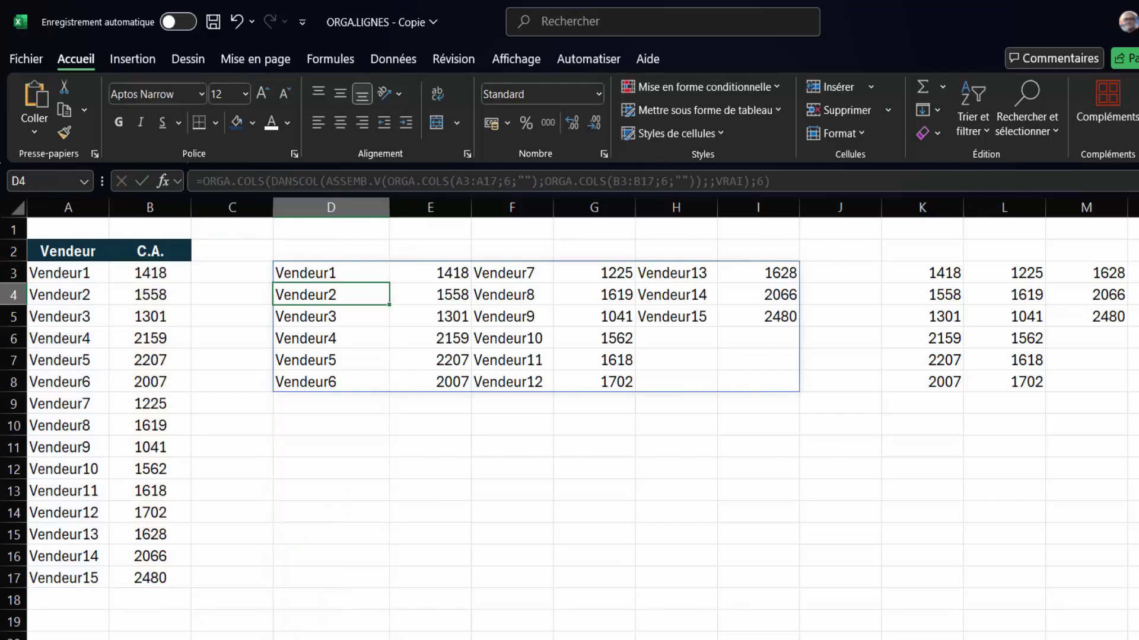
click(307, 275)
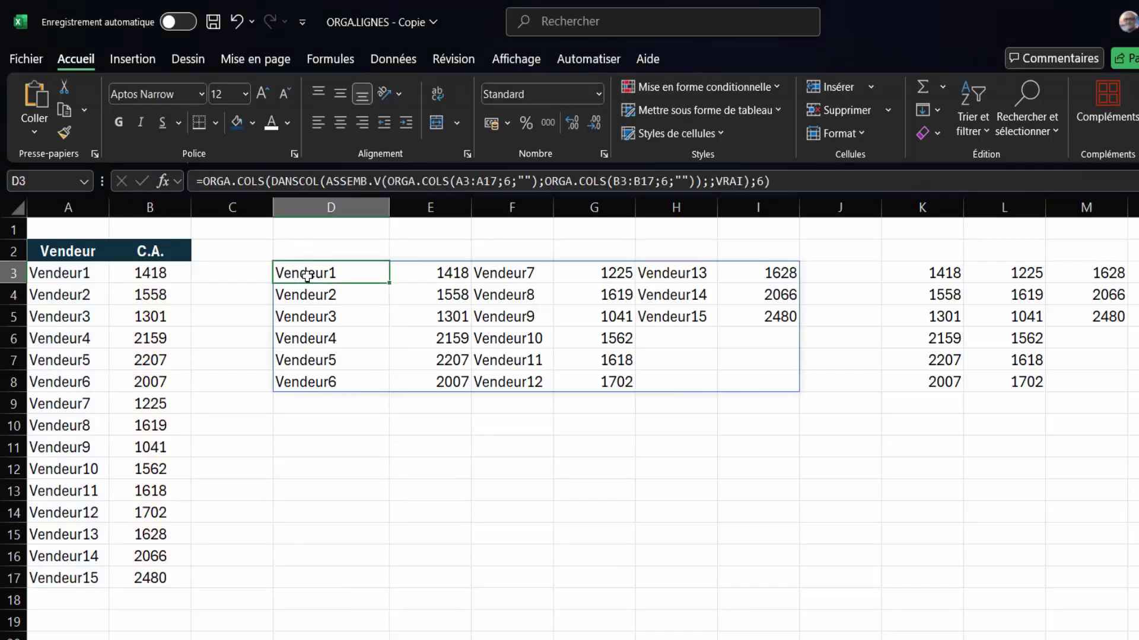
drag(307, 275, 308, 386)
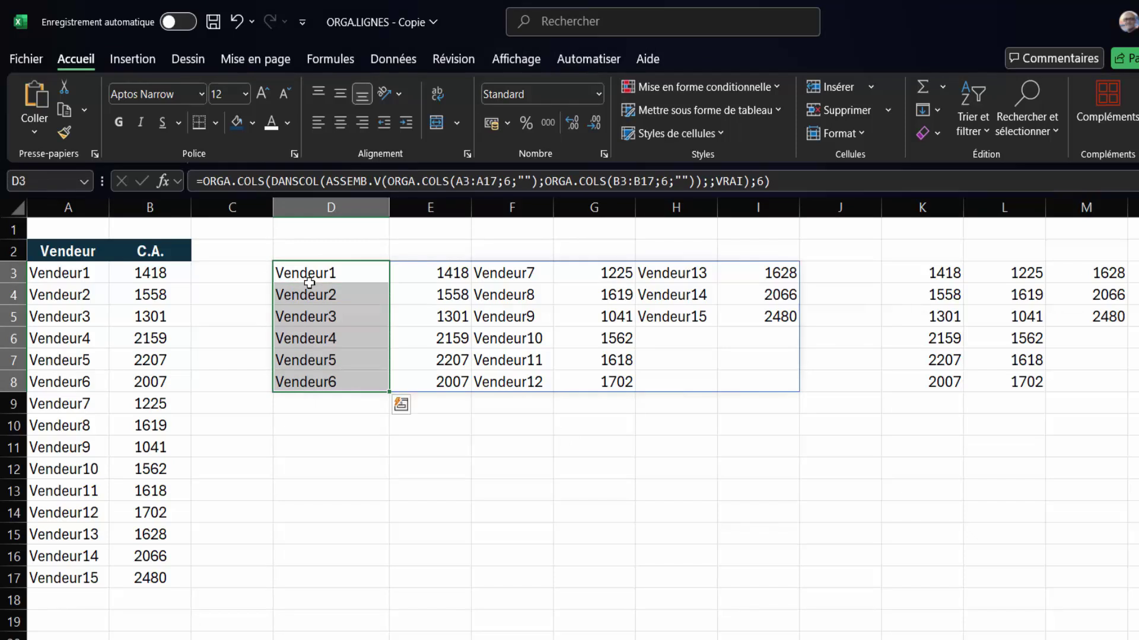
drag(442, 274, 445, 366)
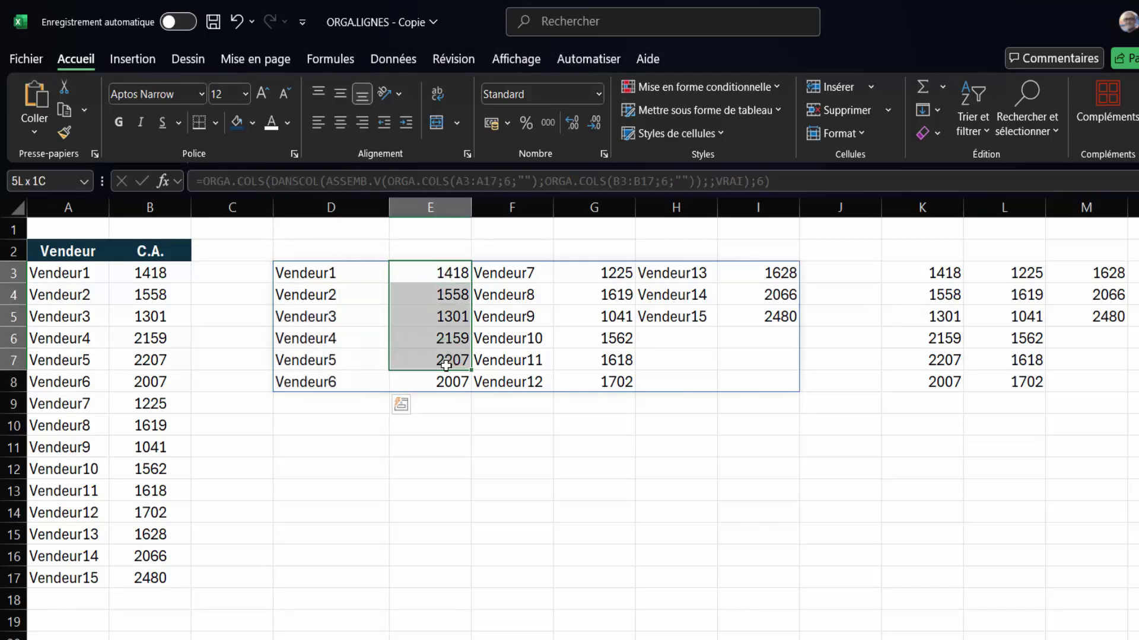